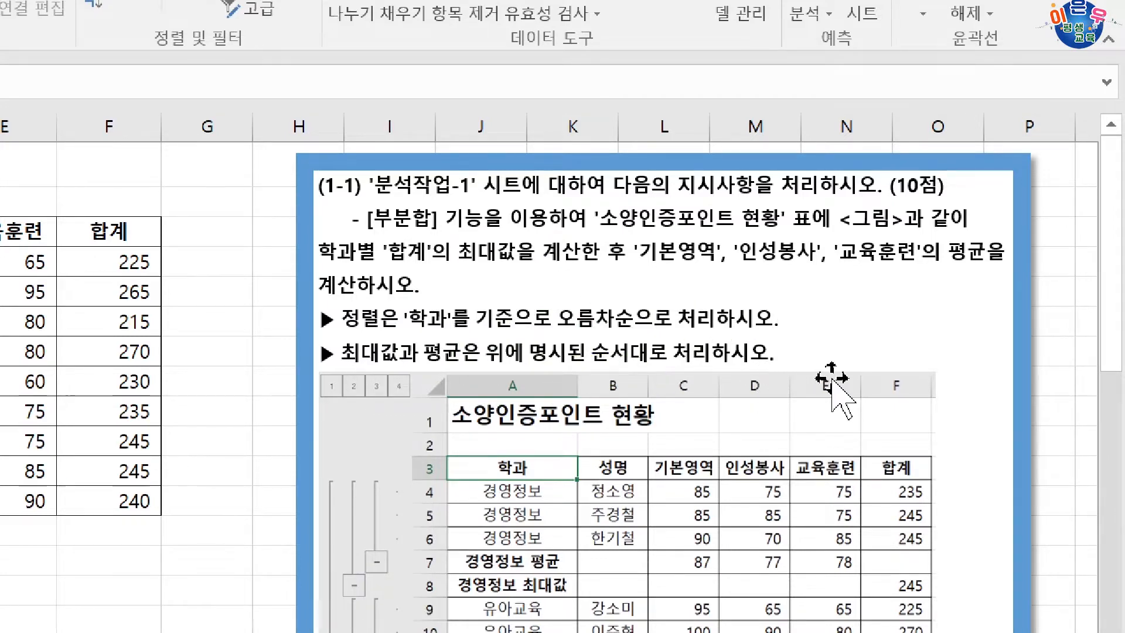
Step: Sort the 소양인증포인트 현황 table by the 학과 column in ascending order
scroll(833, 346, down, 4)
scroll(672, 358, up, 1)
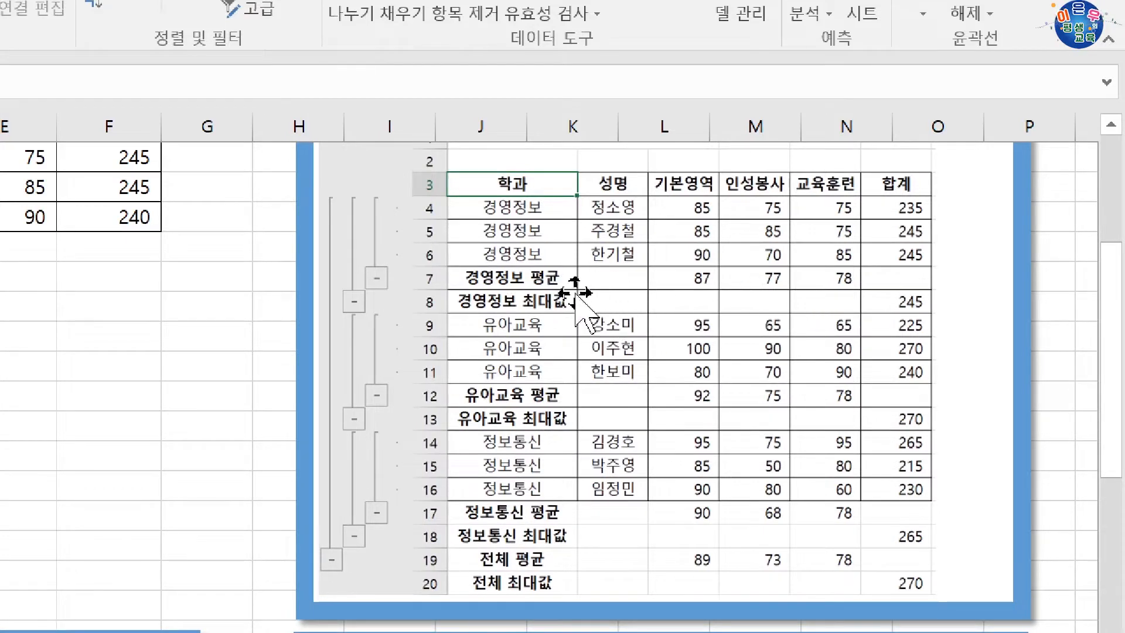
scroll(704, 316, up, 3)
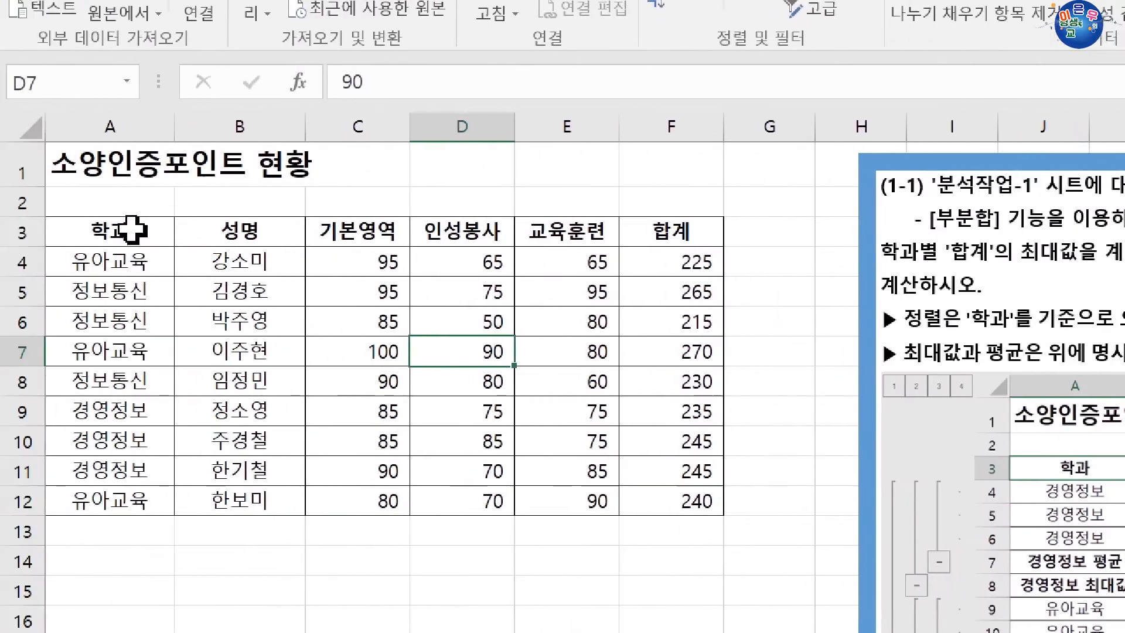
click(136, 229)
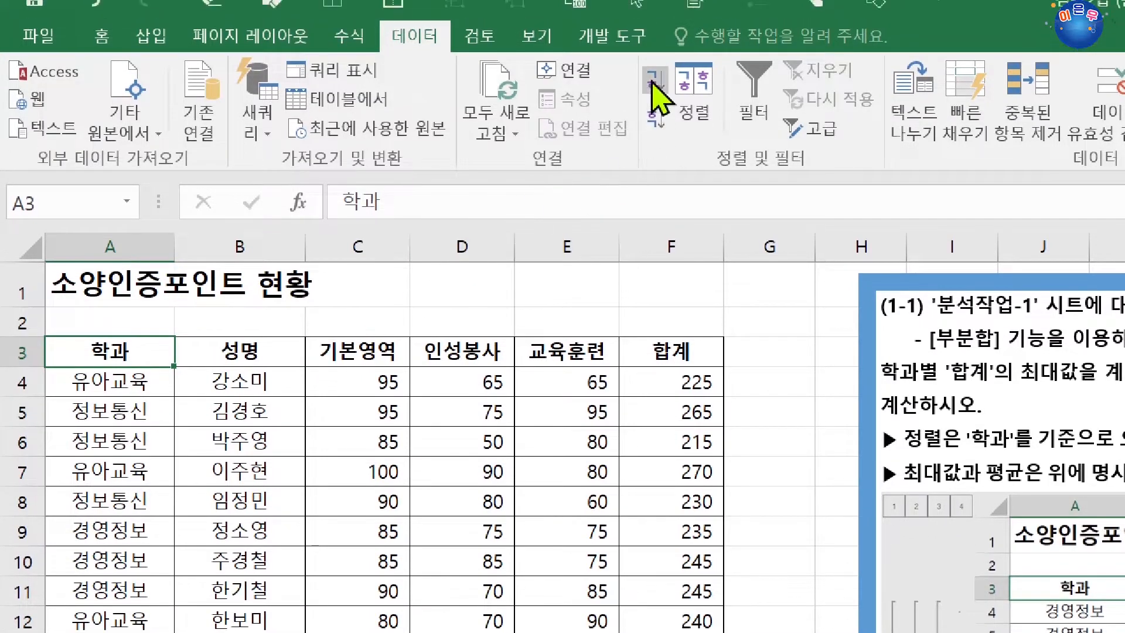
click(655, 88)
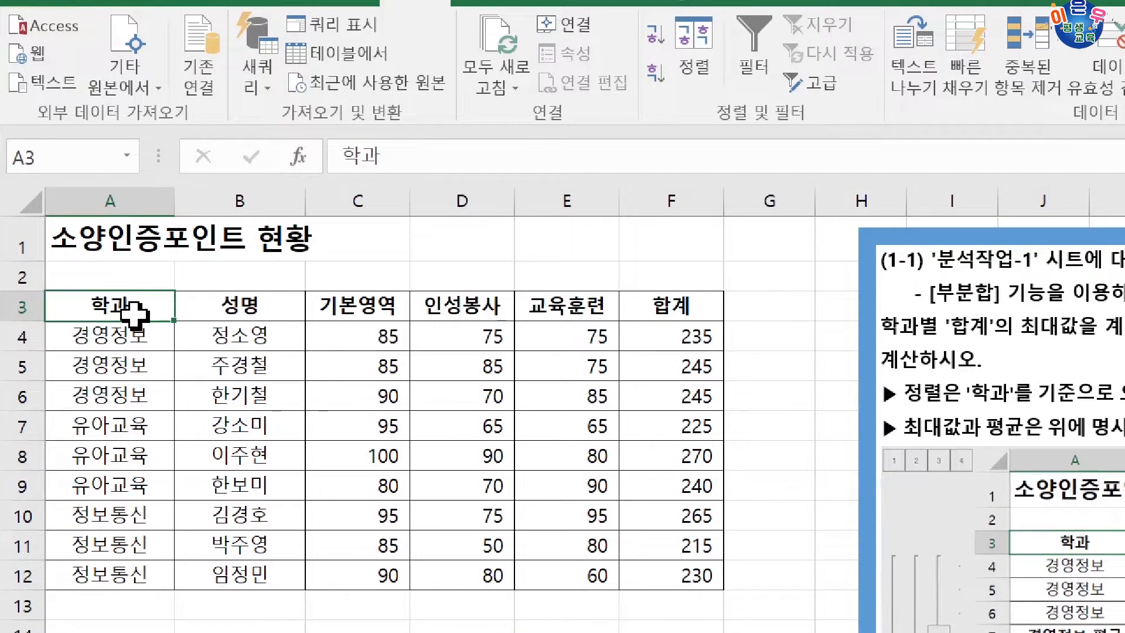
drag(133, 314, 658, 558)
click(98, 266)
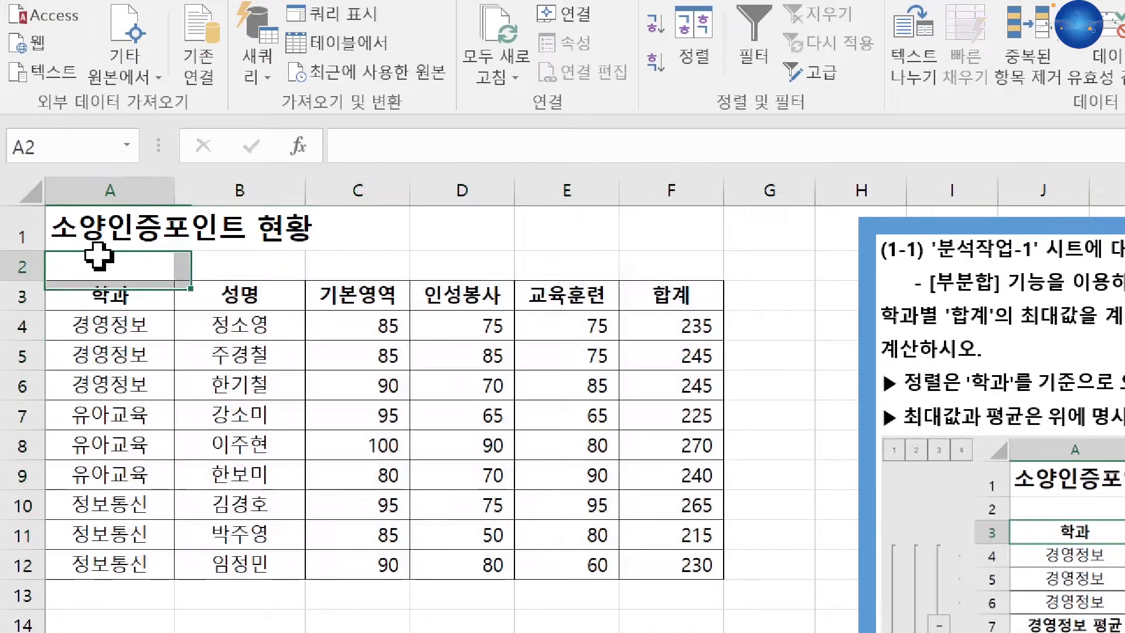
click(238, 262)
click(354, 265)
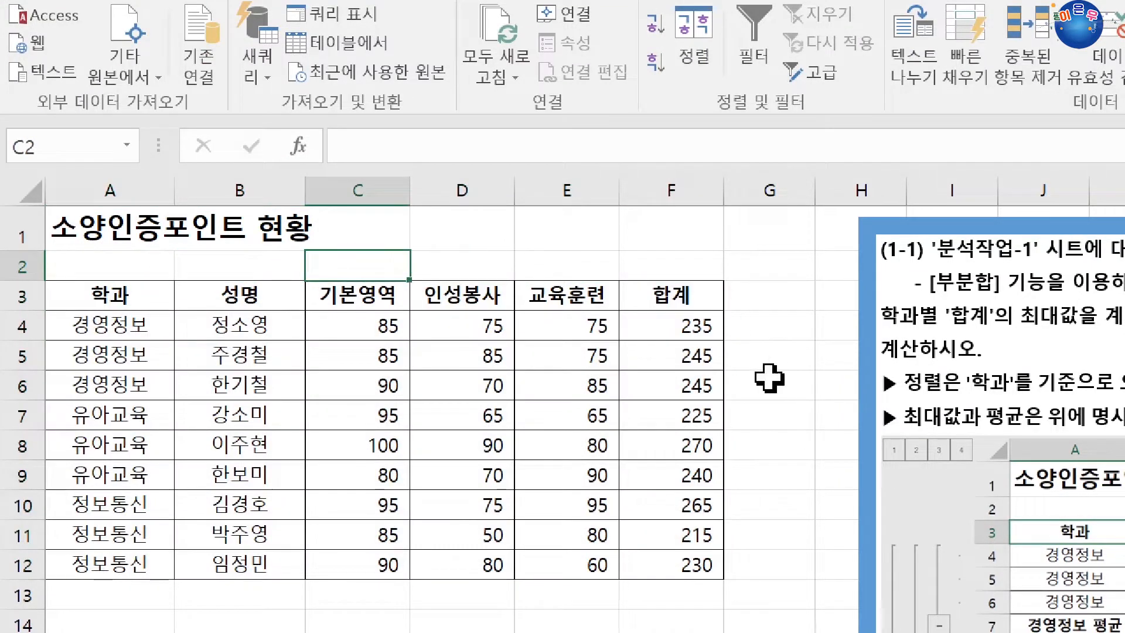
drag(132, 300, 683, 552)
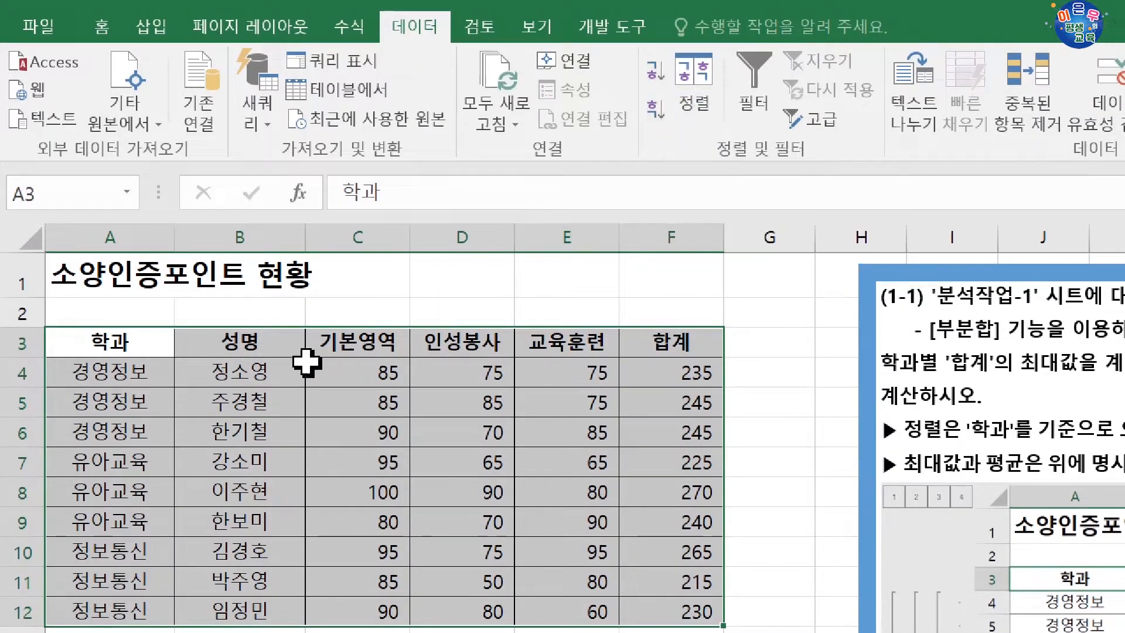
Step: Start a Subtotal on the sorted table, grouped by 학과, with 최대값 as the function
click(137, 353)
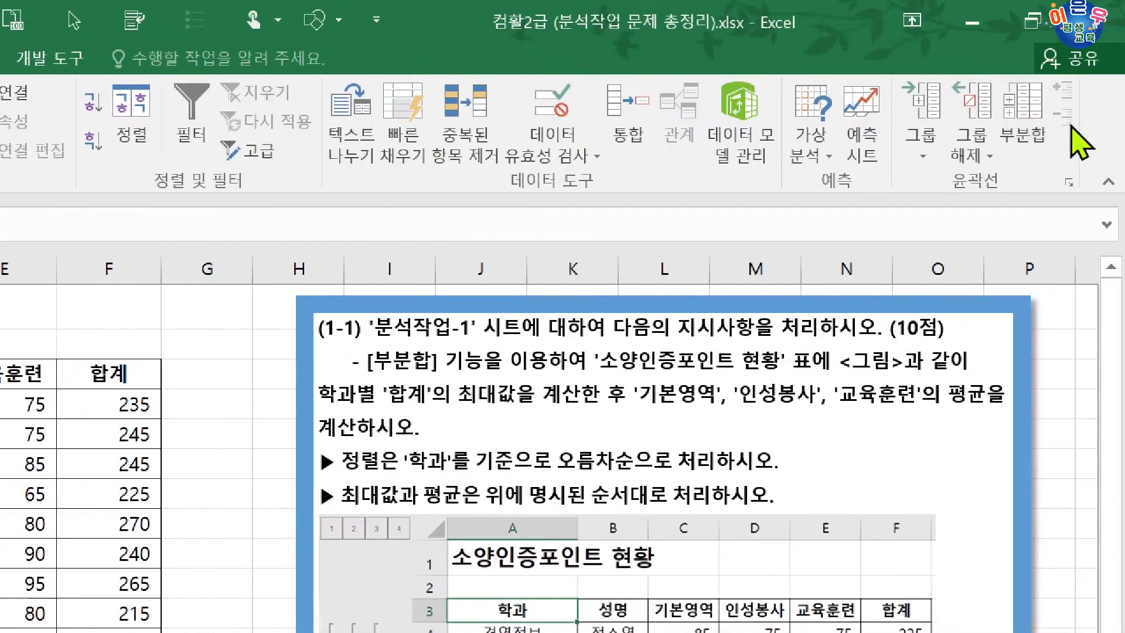
click(1023, 129)
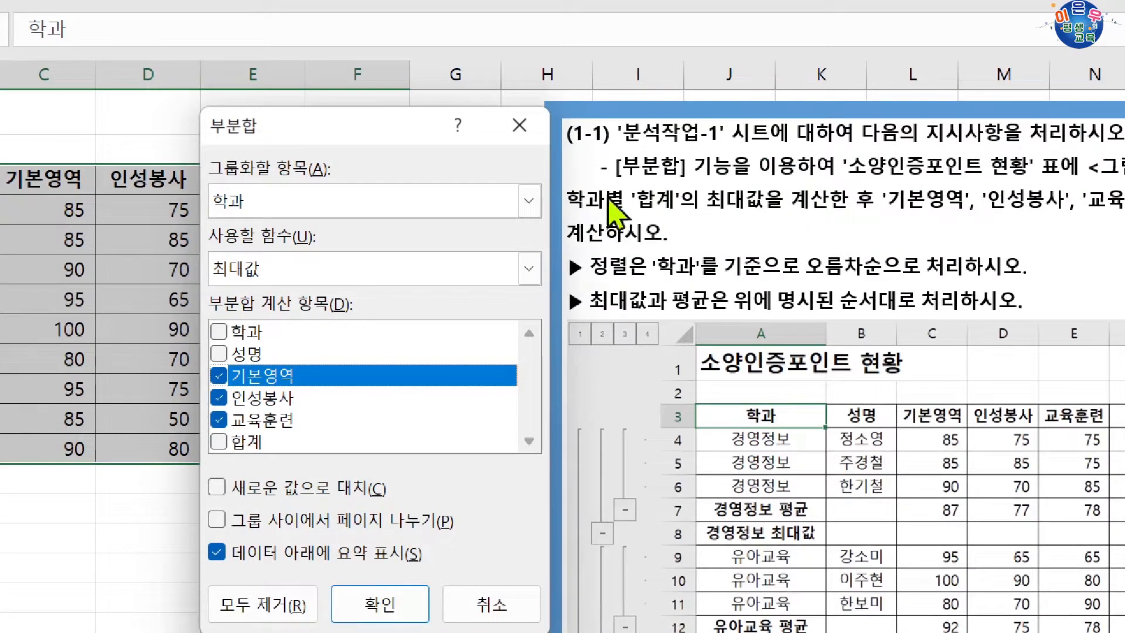
click(287, 272)
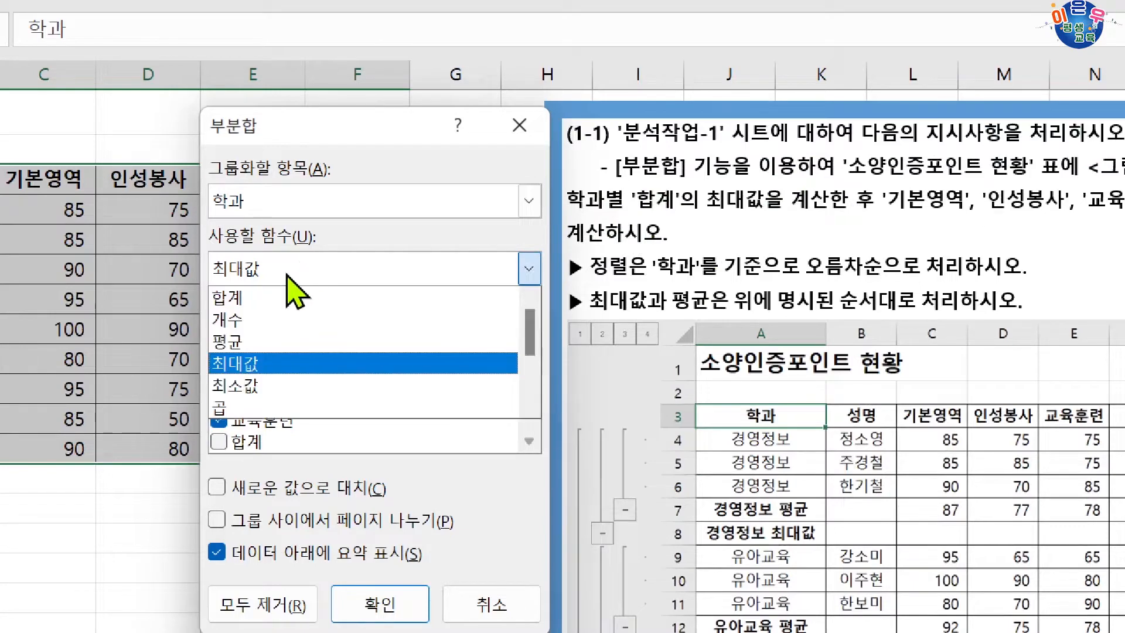
click(233, 300)
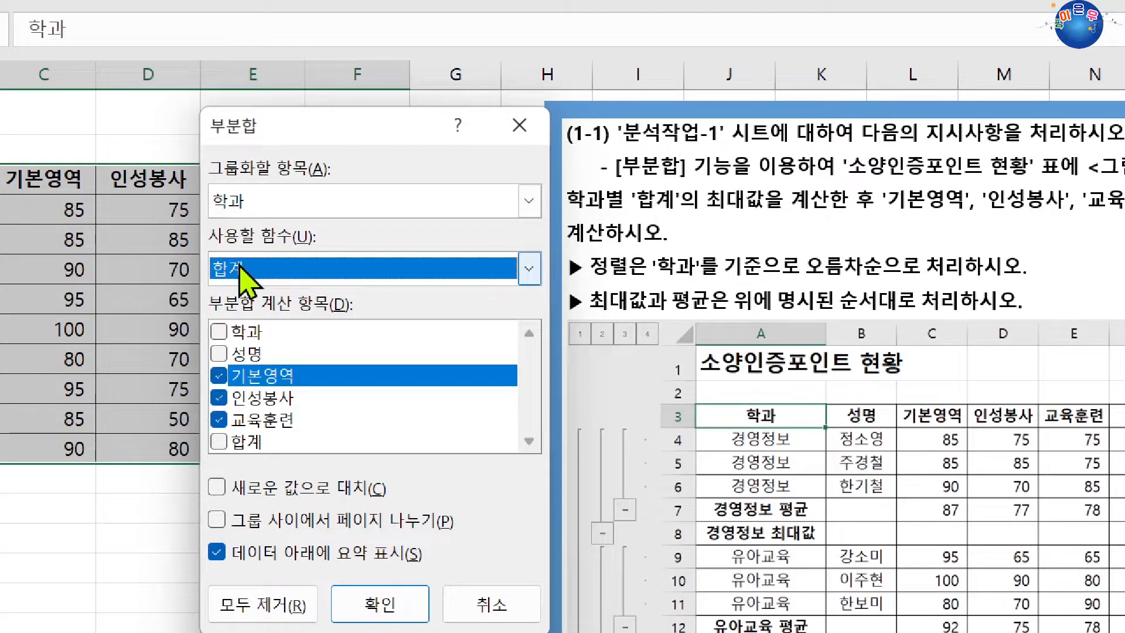
click(268, 270)
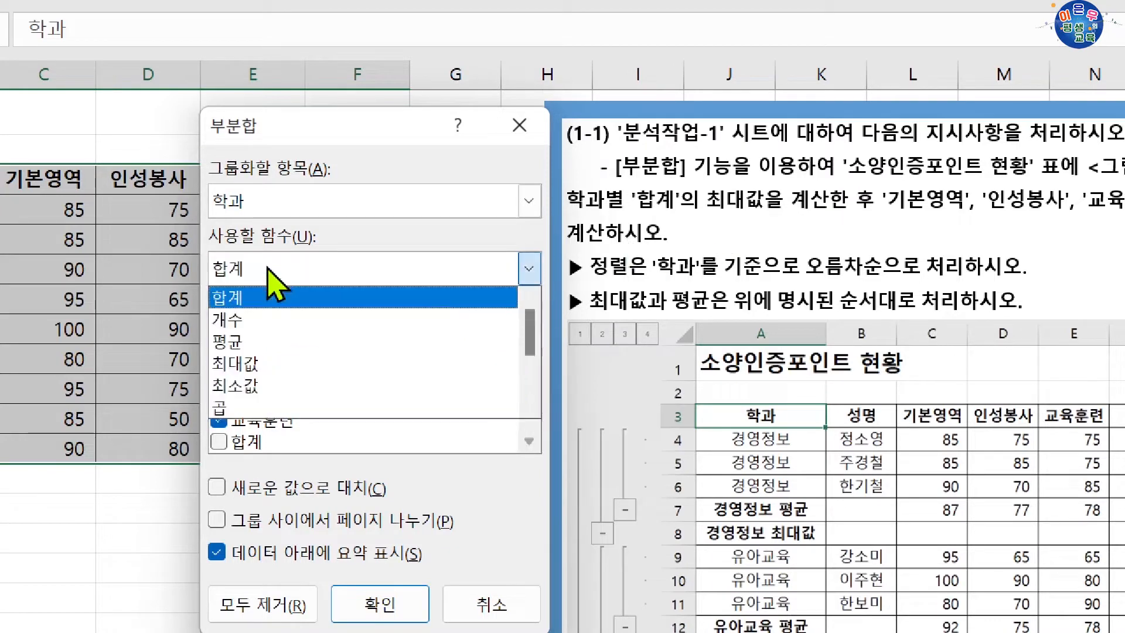
click(244, 365)
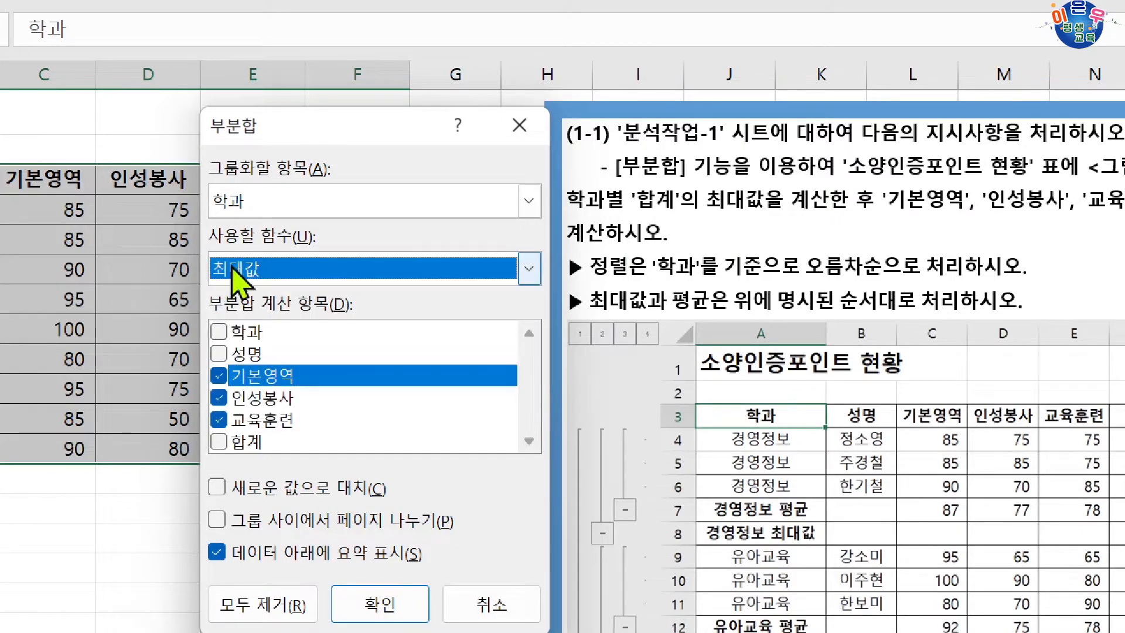
Step: Make 합계 the only subtotaled column, enable replacing existing values (새로운 값으로 대치), and apply the subtotal
click(219, 376)
click(219, 398)
click(219, 419)
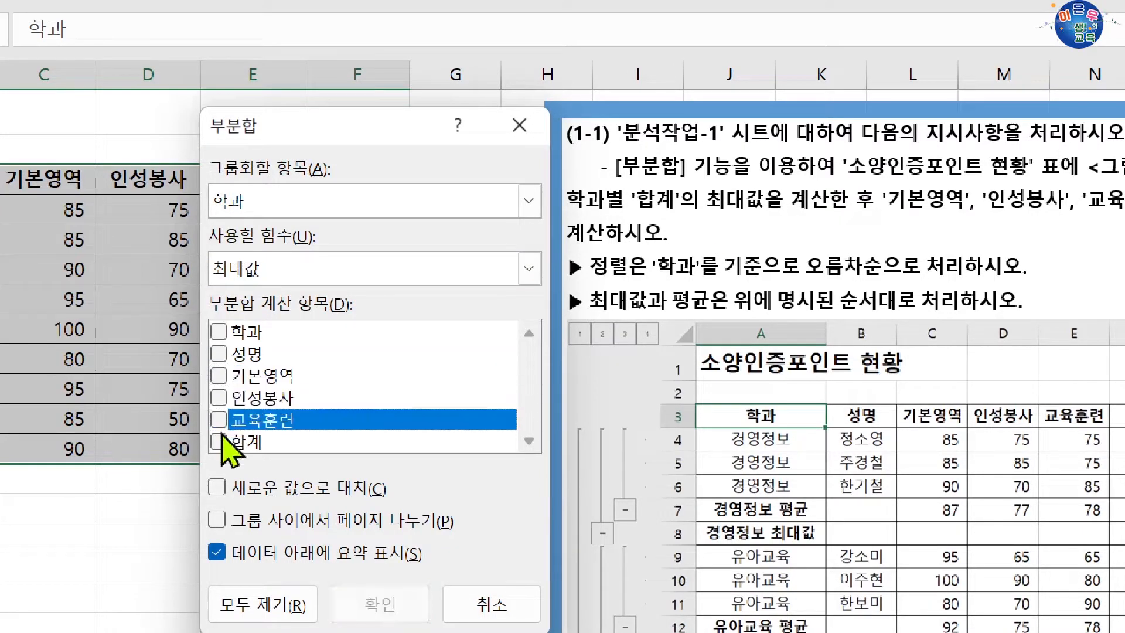
click(220, 441)
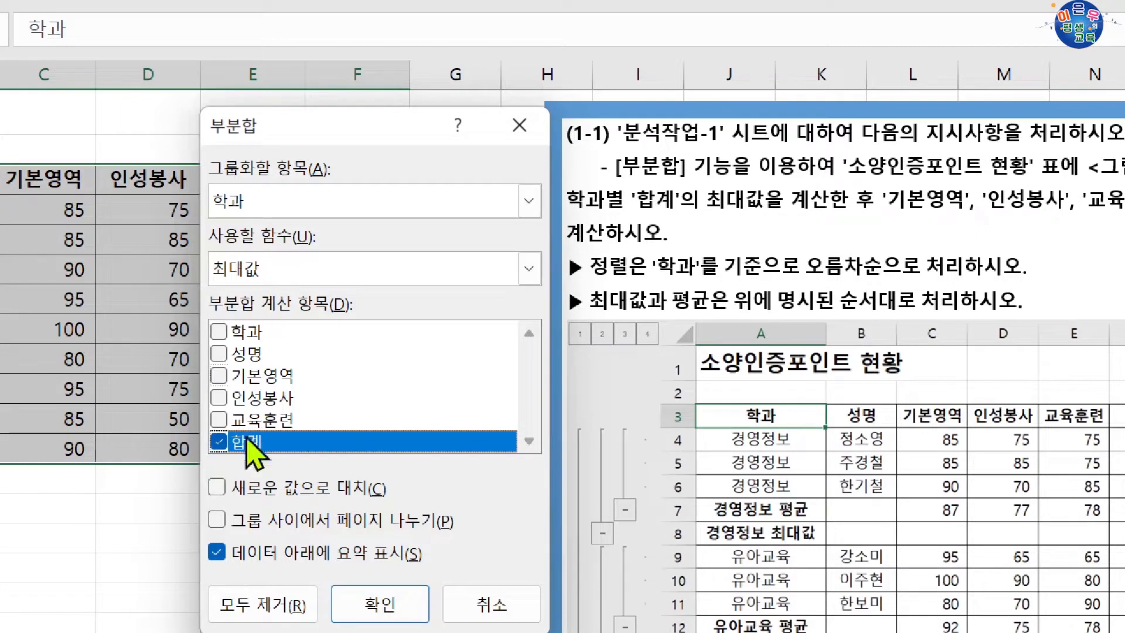
click(217, 486)
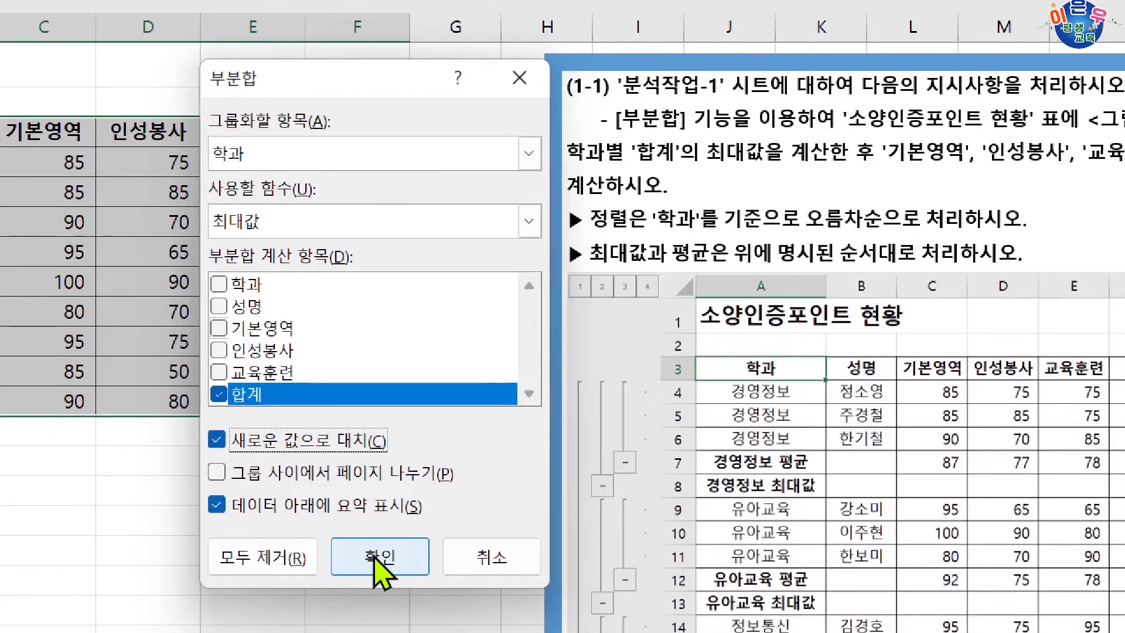
click(375, 606)
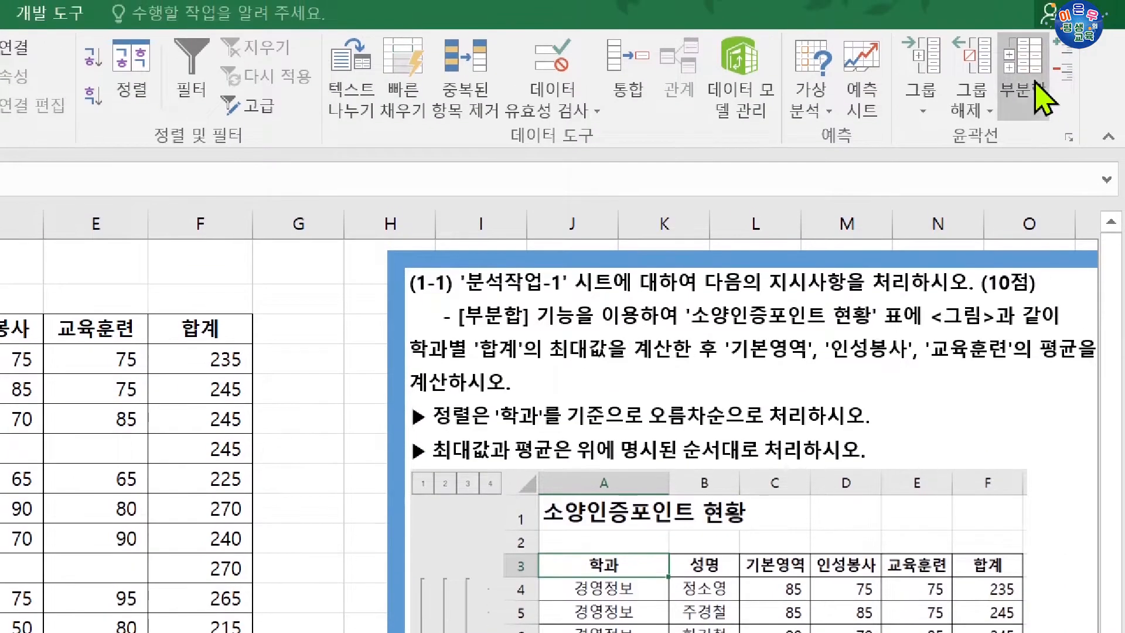
Step: Start a second Subtotal on the table, with 기본영역, 인성봉사 and 교육훈련 as the calculated columns instead of 합계
click(1097, 26)
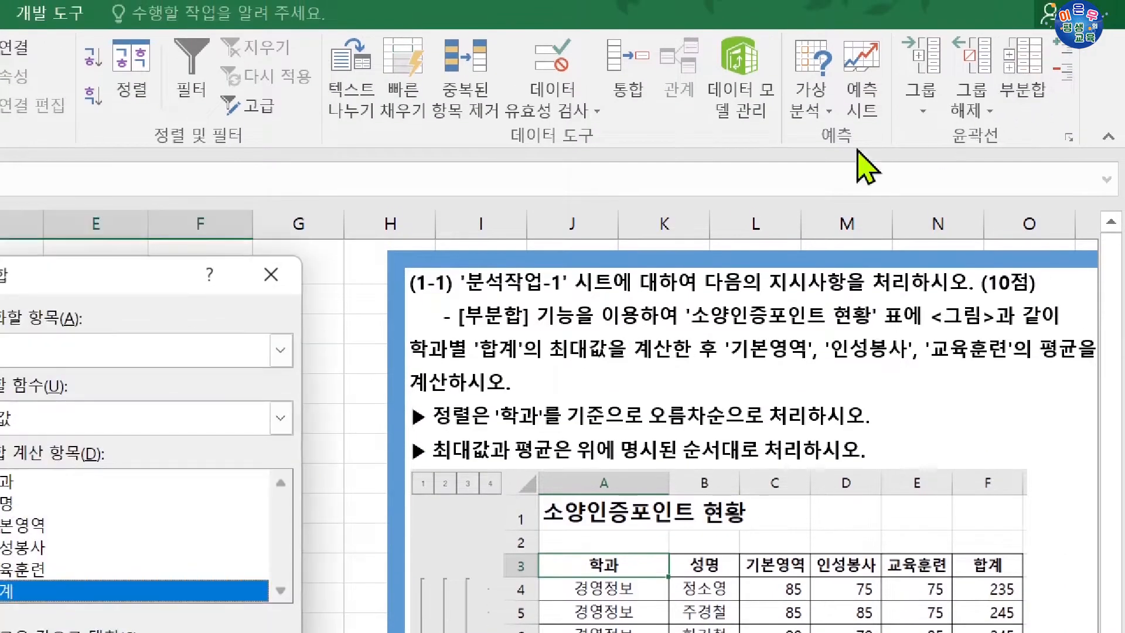
drag(125, 281, 793, 391)
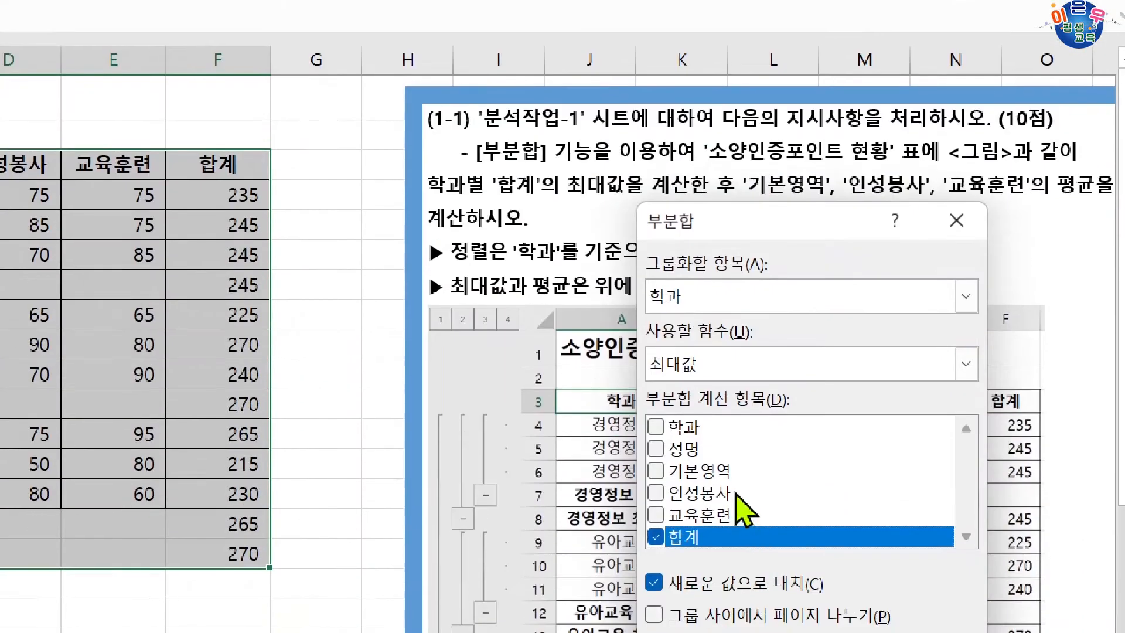
click(656, 471)
click(657, 493)
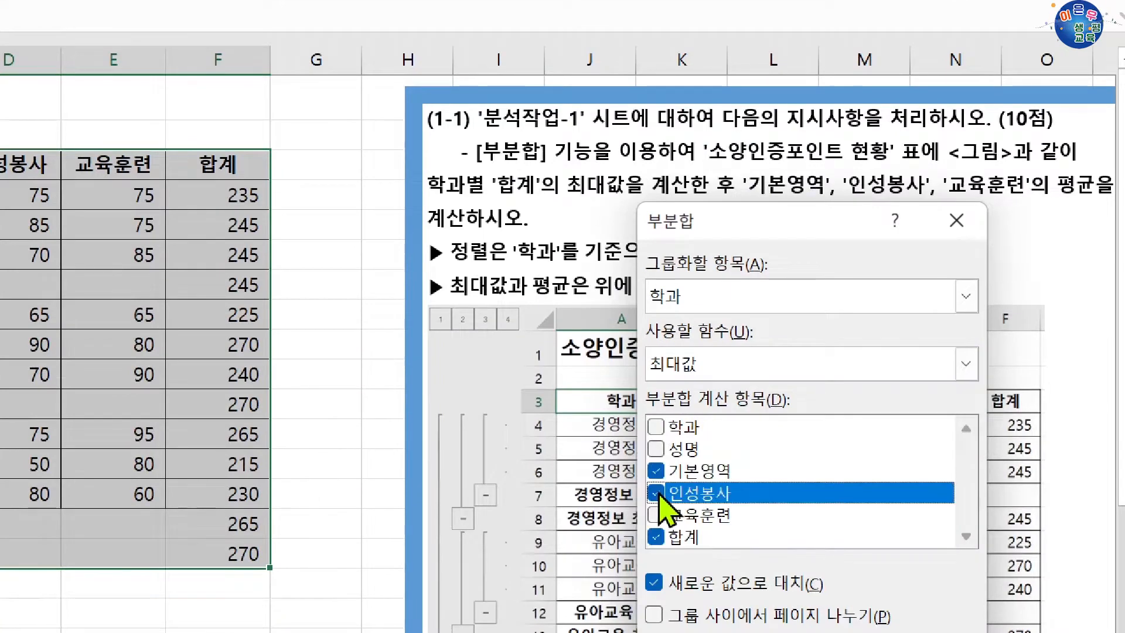
click(659, 515)
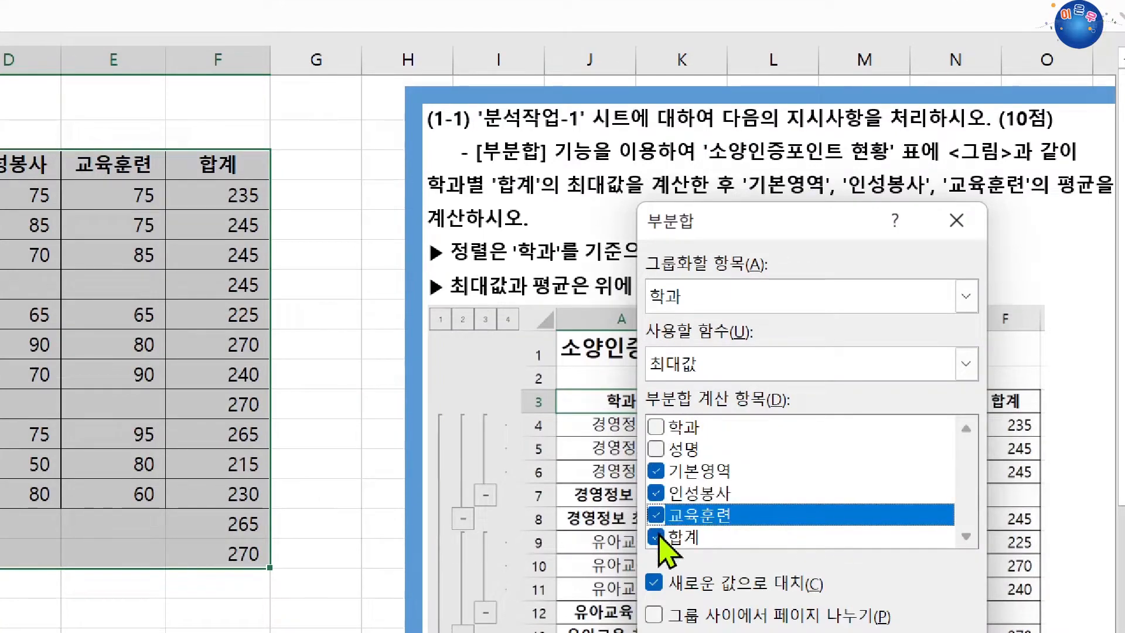
click(656, 537)
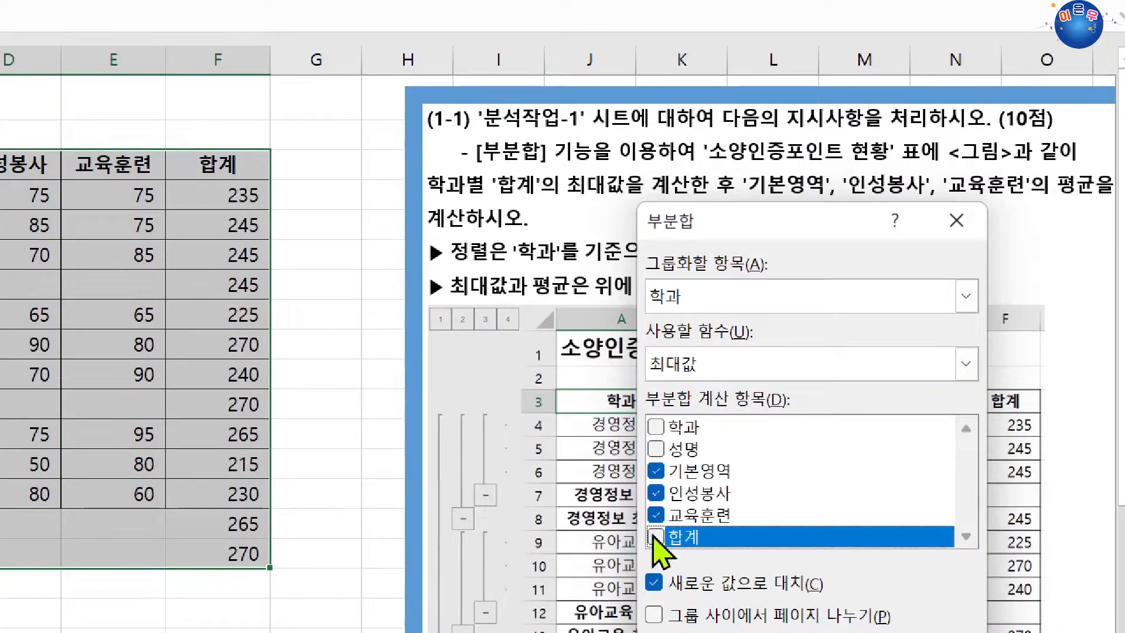
Step: Set the second subtotal's function to 평균, disable 새로운 값으로 대치, and apply it on top of the existing subtotal
click(714, 357)
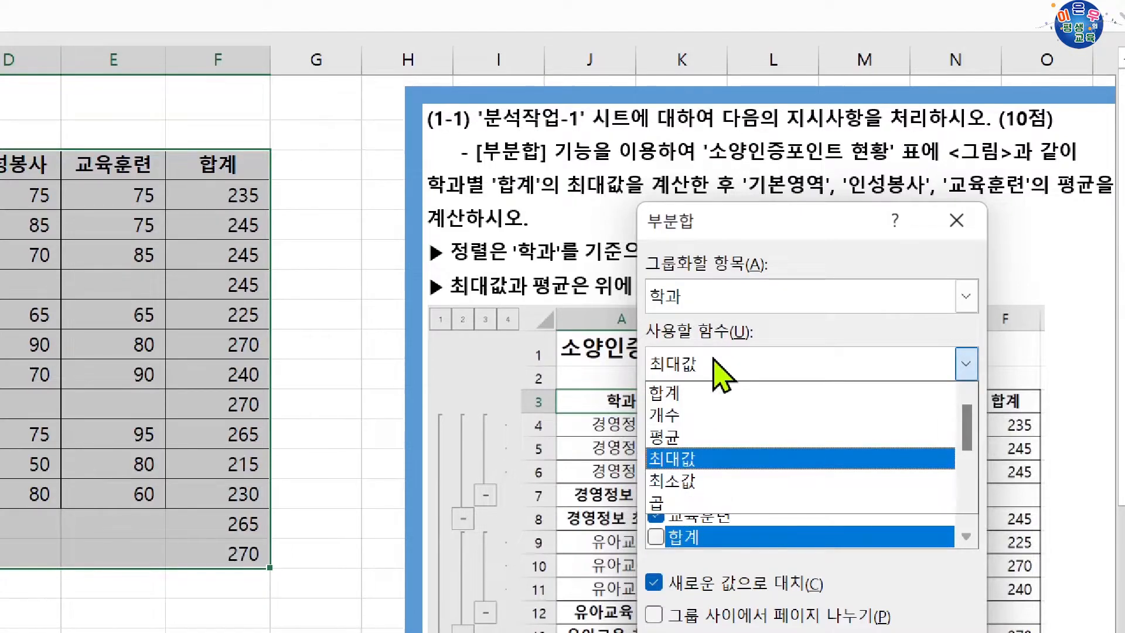
click(697, 436)
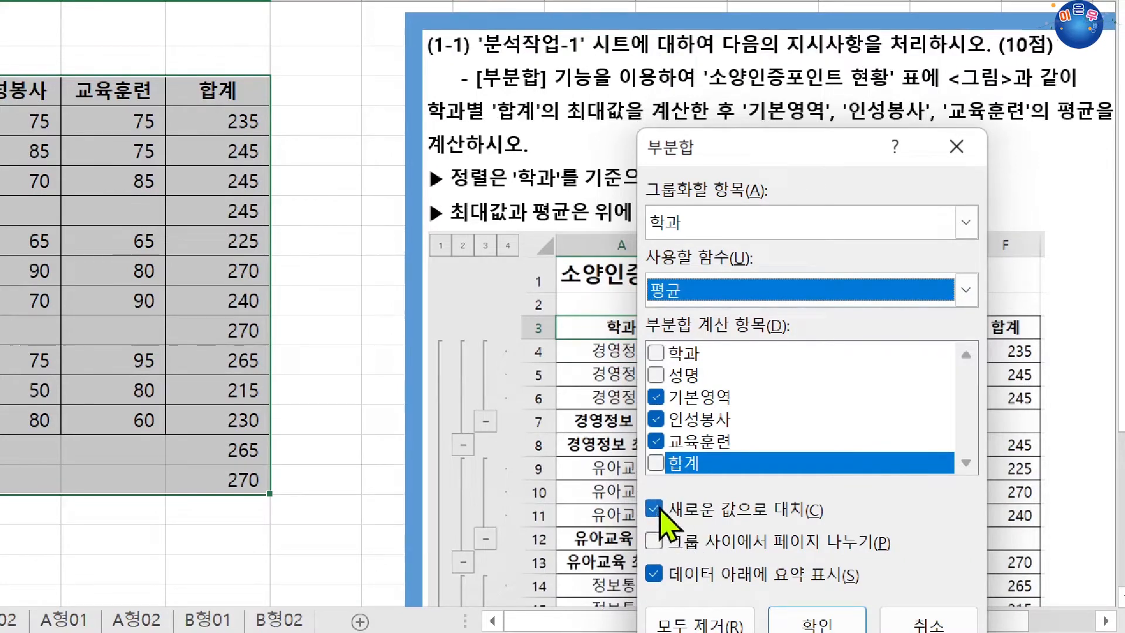
click(666, 509)
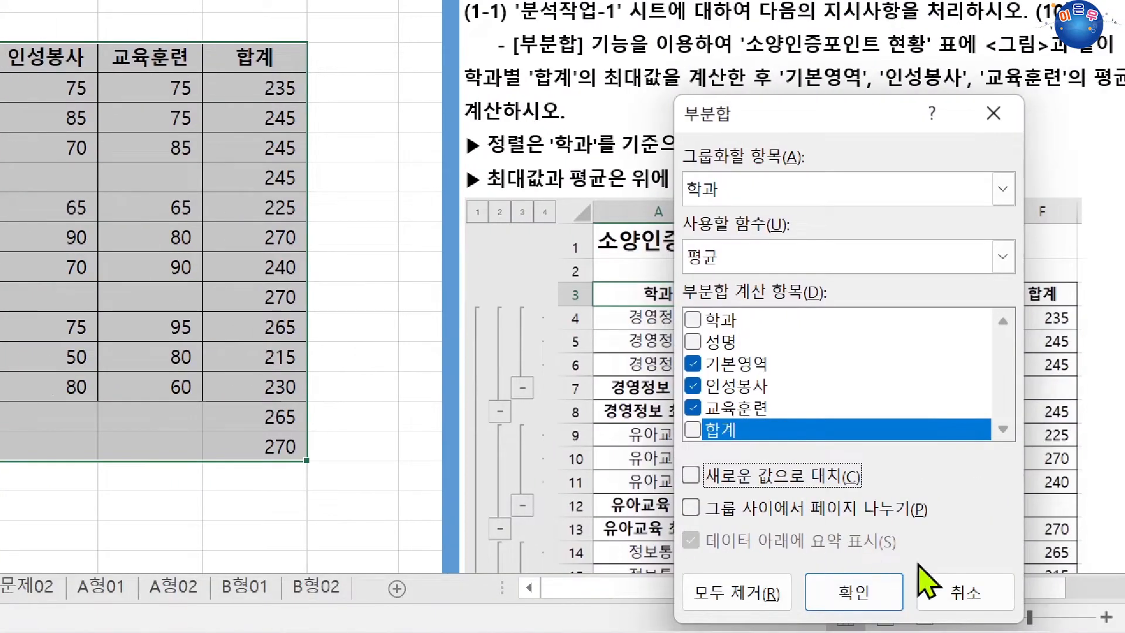
click(854, 592)
drag(196, 179, 220, 202)
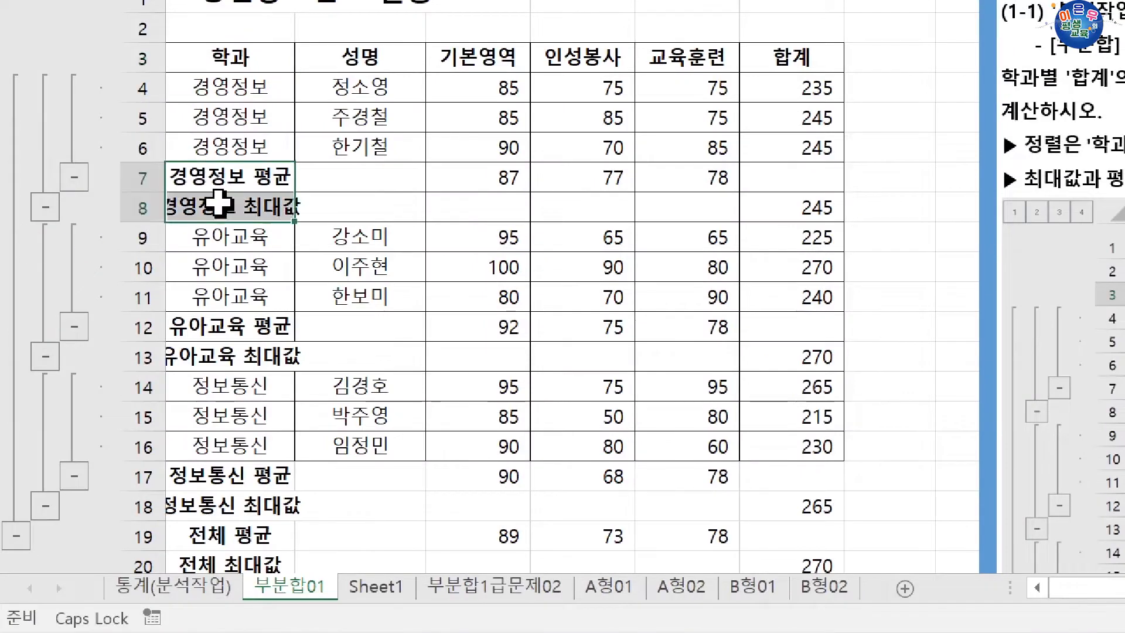
click(246, 190)
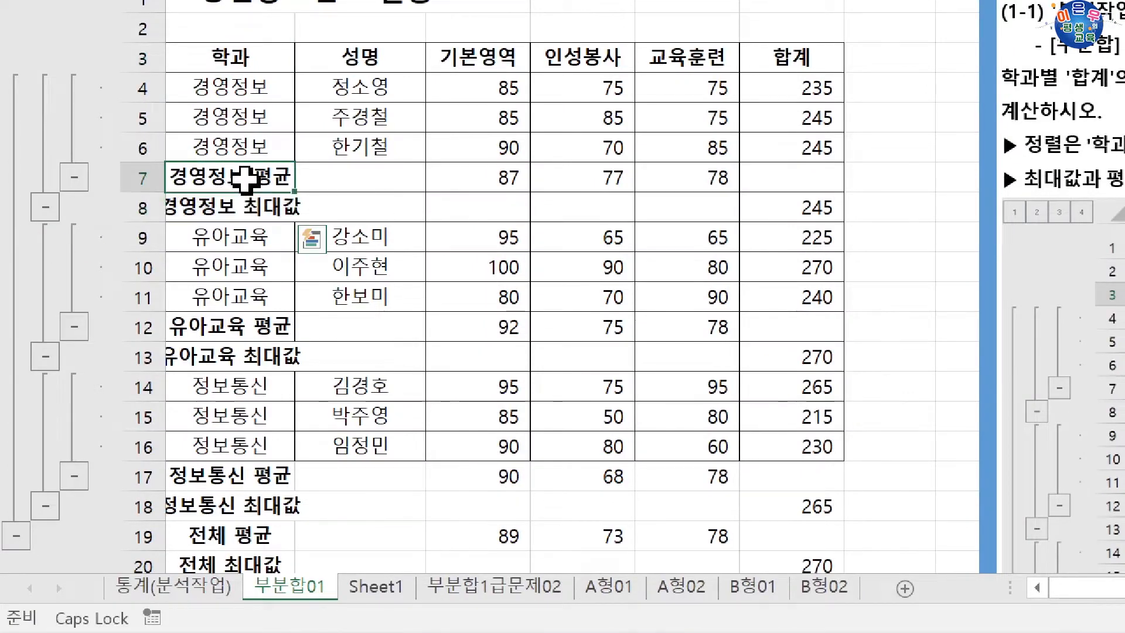
drag(257, 208, 777, 211)
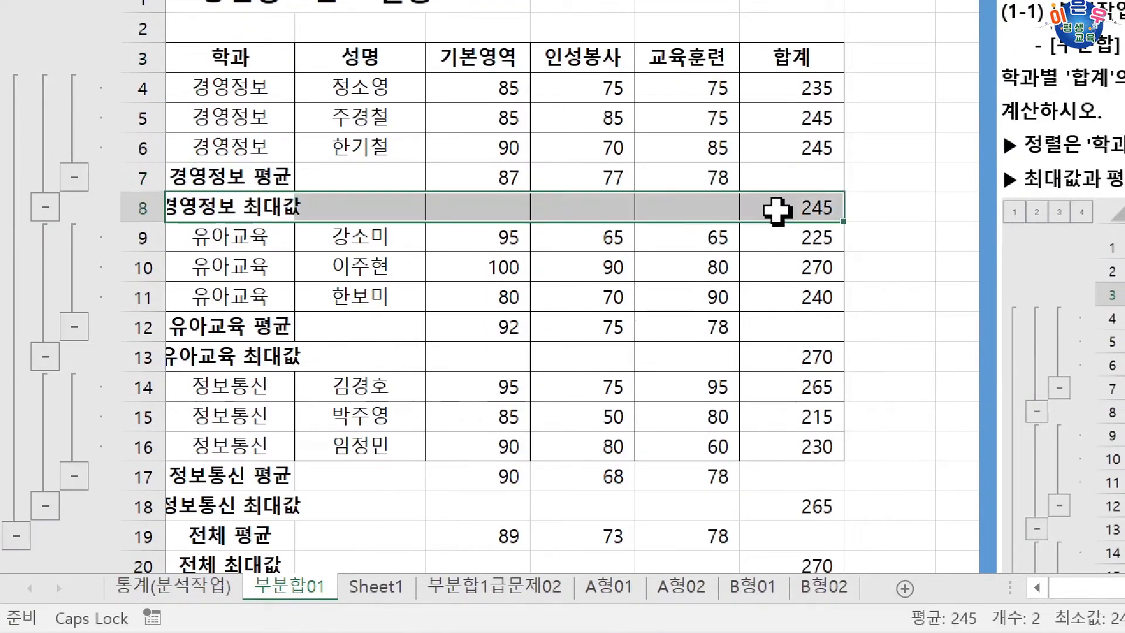
drag(264, 177, 714, 178)
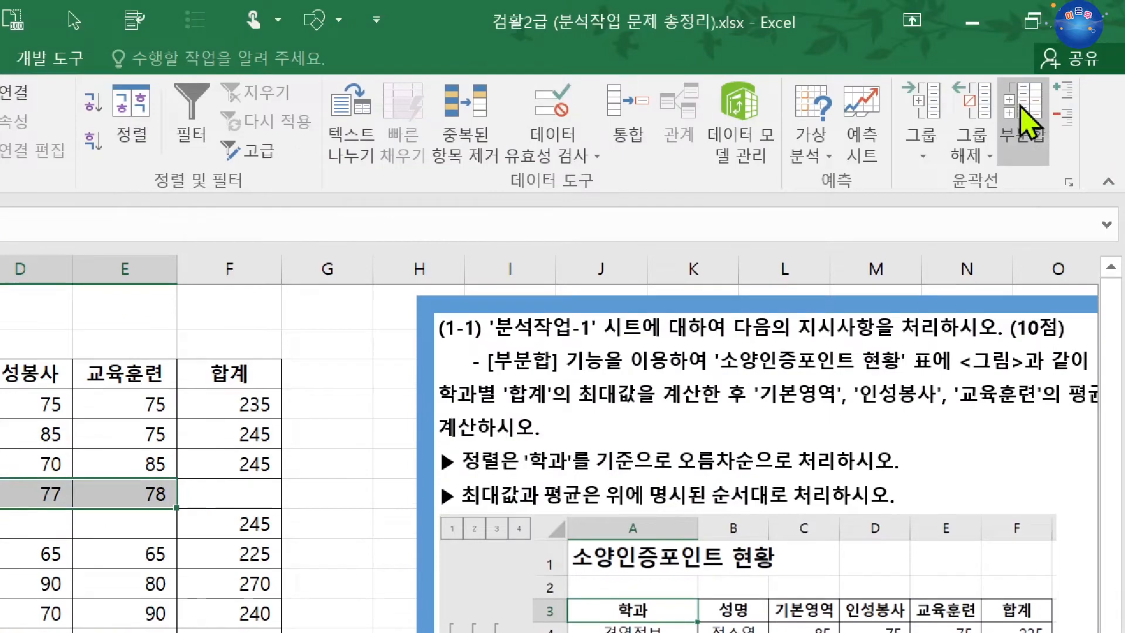
Step: Remove all subtotals from the 소양인증포인트 현황 table using the 학과 header cell as the starting point
click(1023, 38)
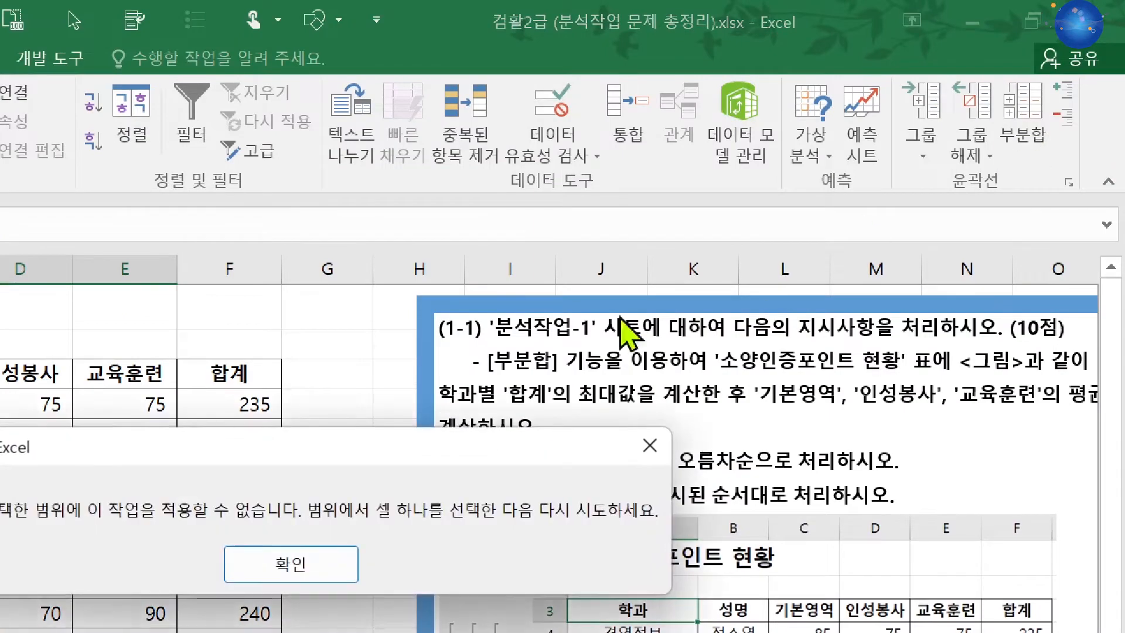
click(291, 560)
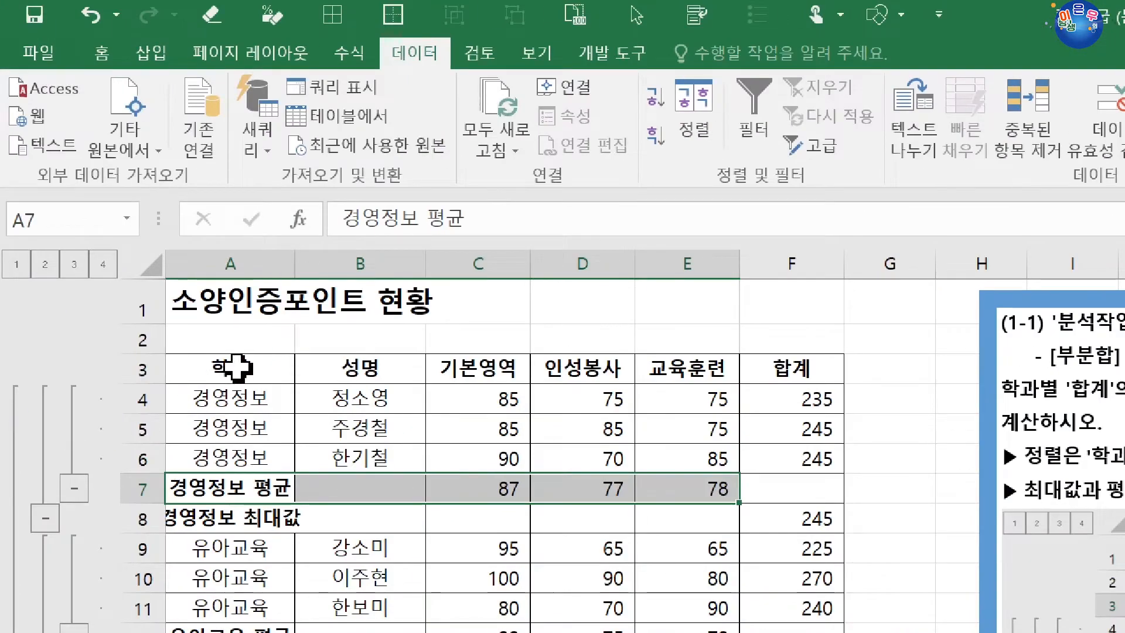
click(211, 359)
click(1016, 122)
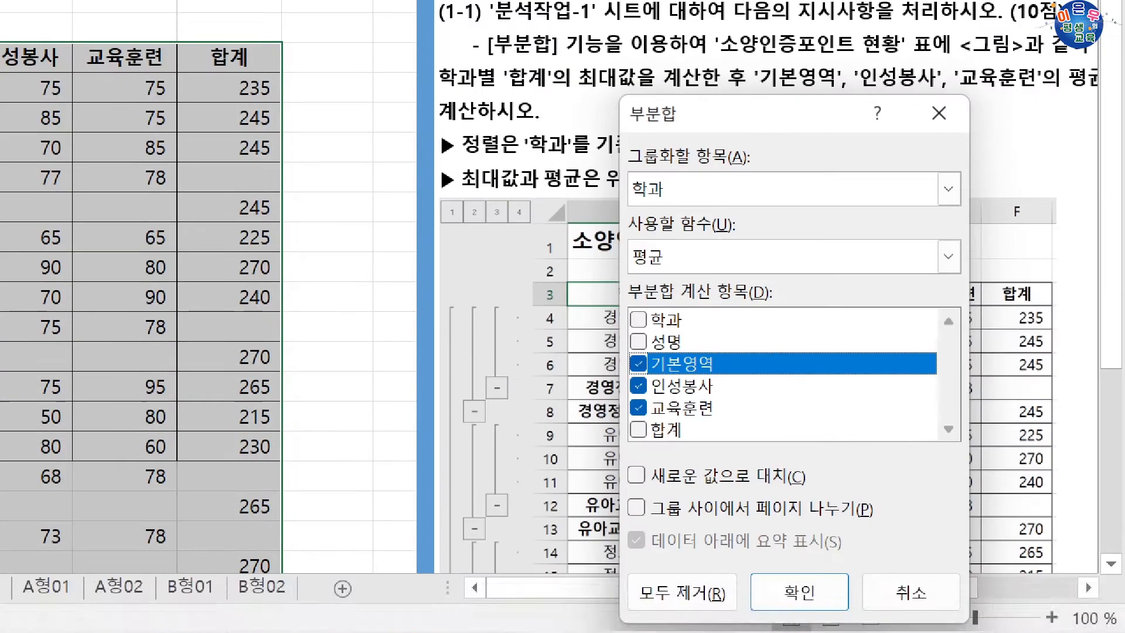
drag(767, 130, 405, 48)
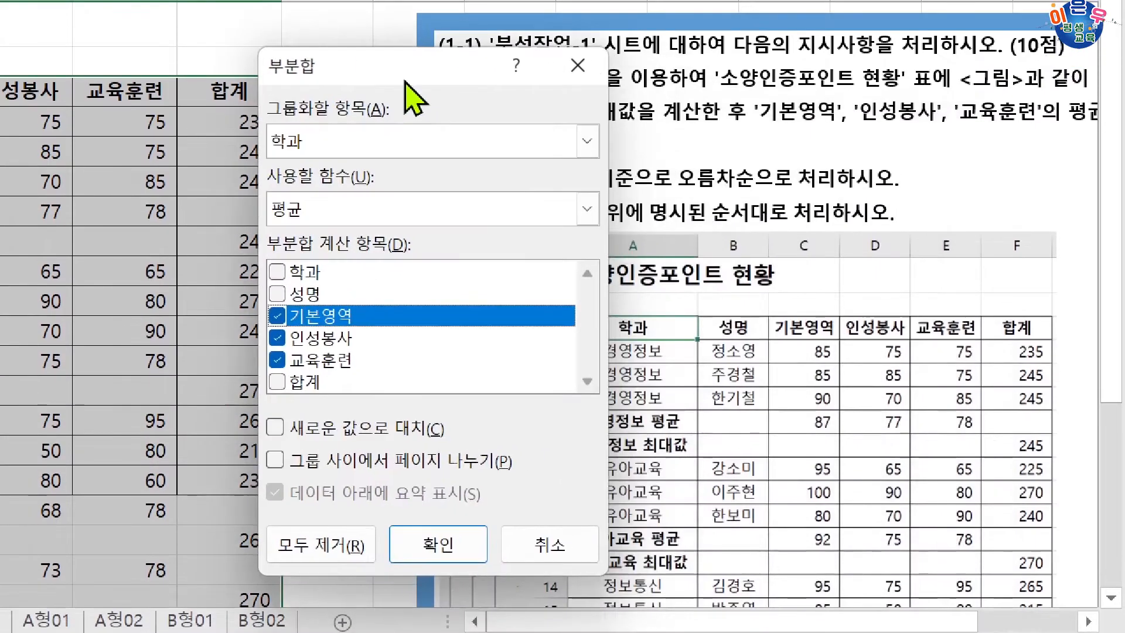
click(315, 545)
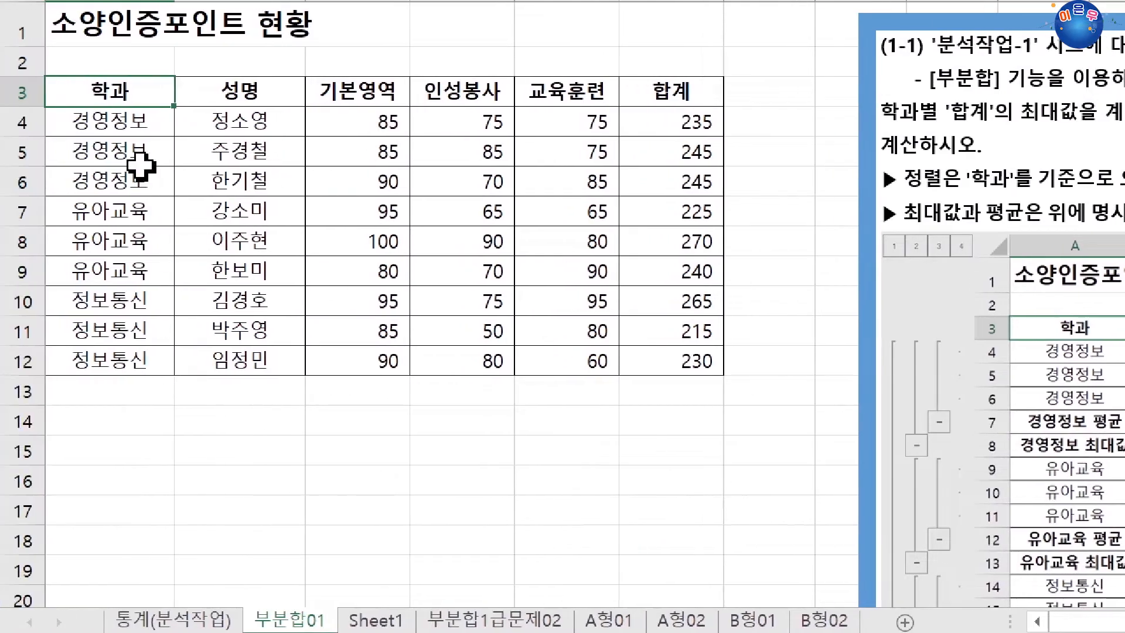
click(288, 251)
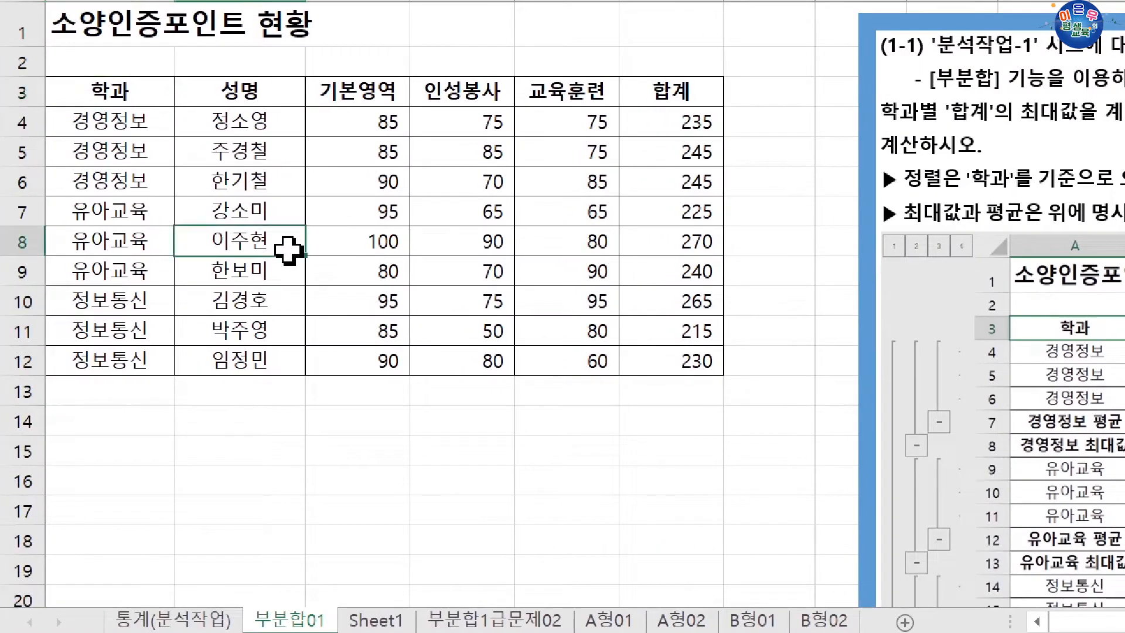
Step: Sort the 소양인증포인트 현황 table by 학과 values in 내림차순 order
scroll(580, 387, down, 2)
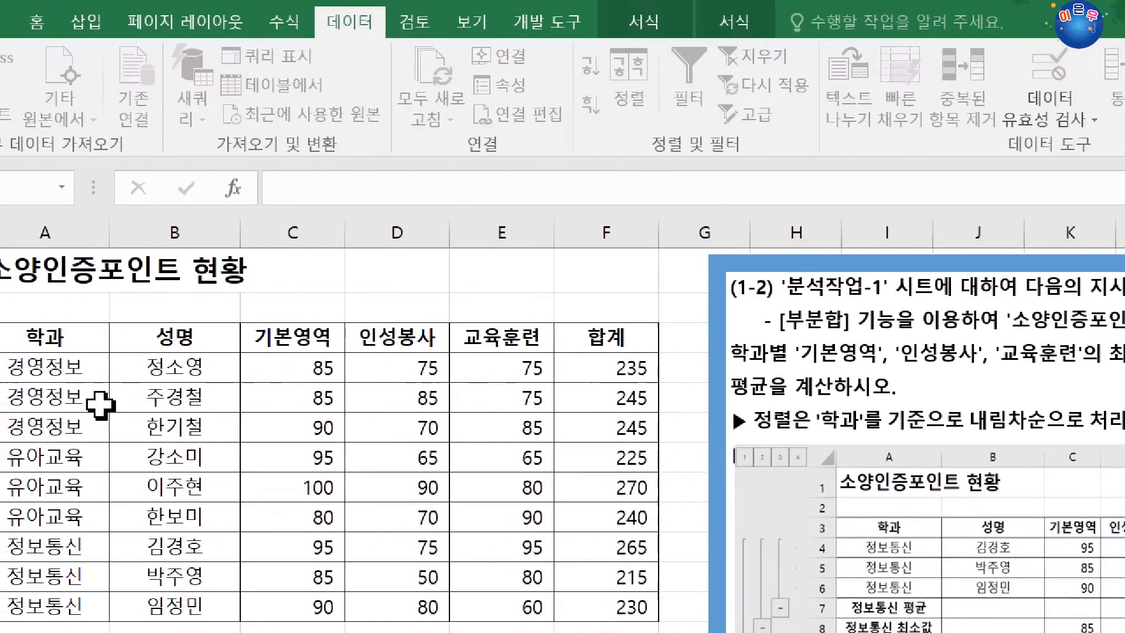
click(150, 340)
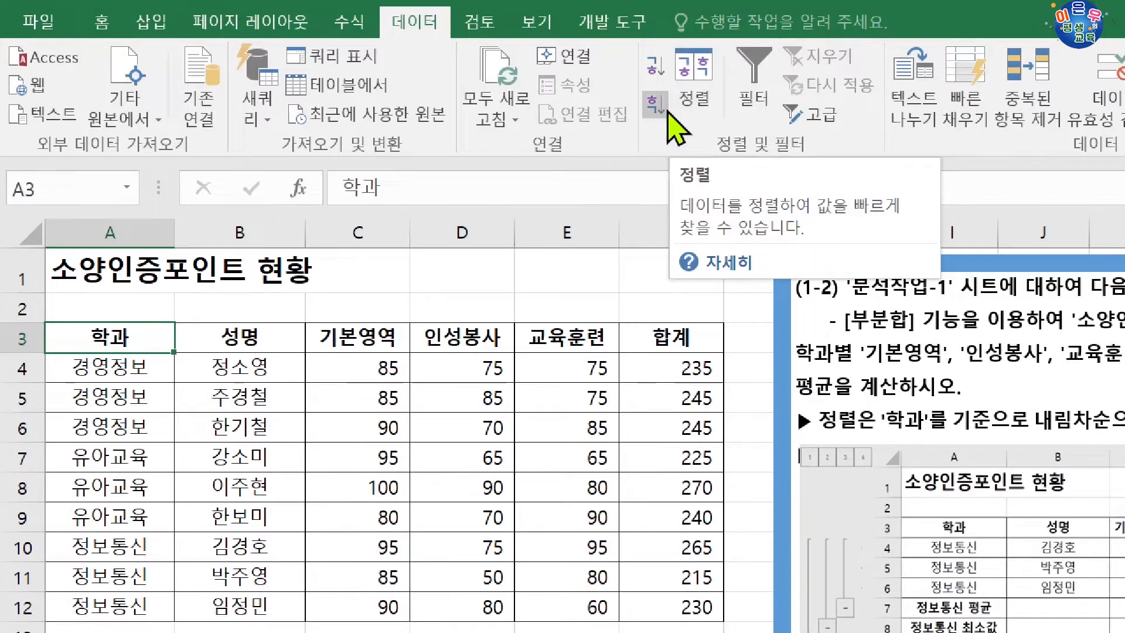
click(690, 106)
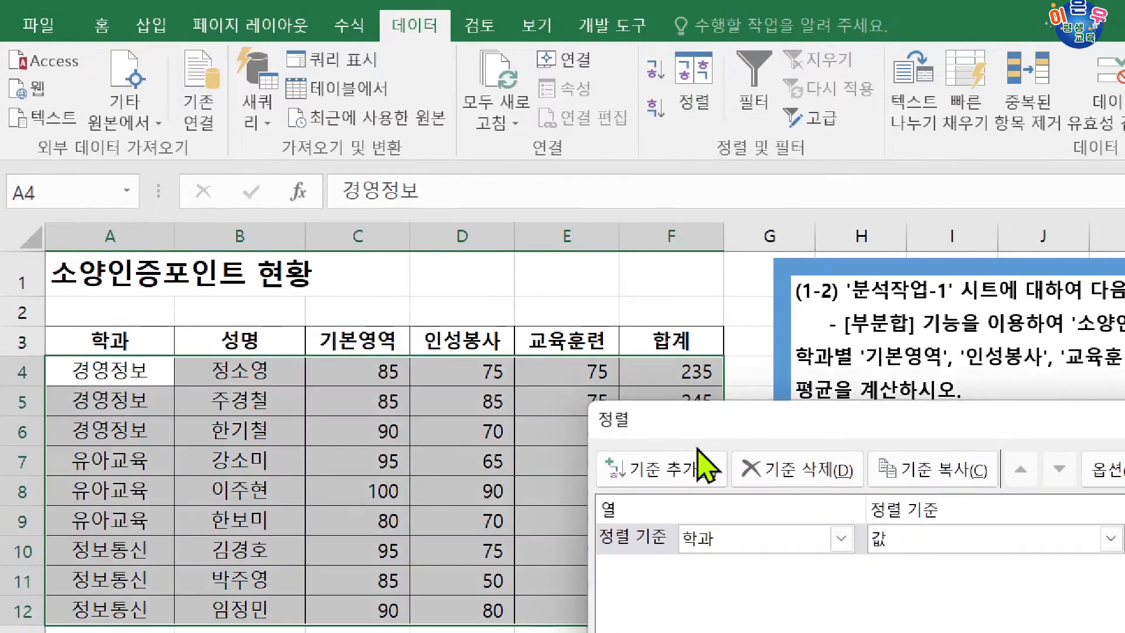
drag(703, 465, 321, 208)
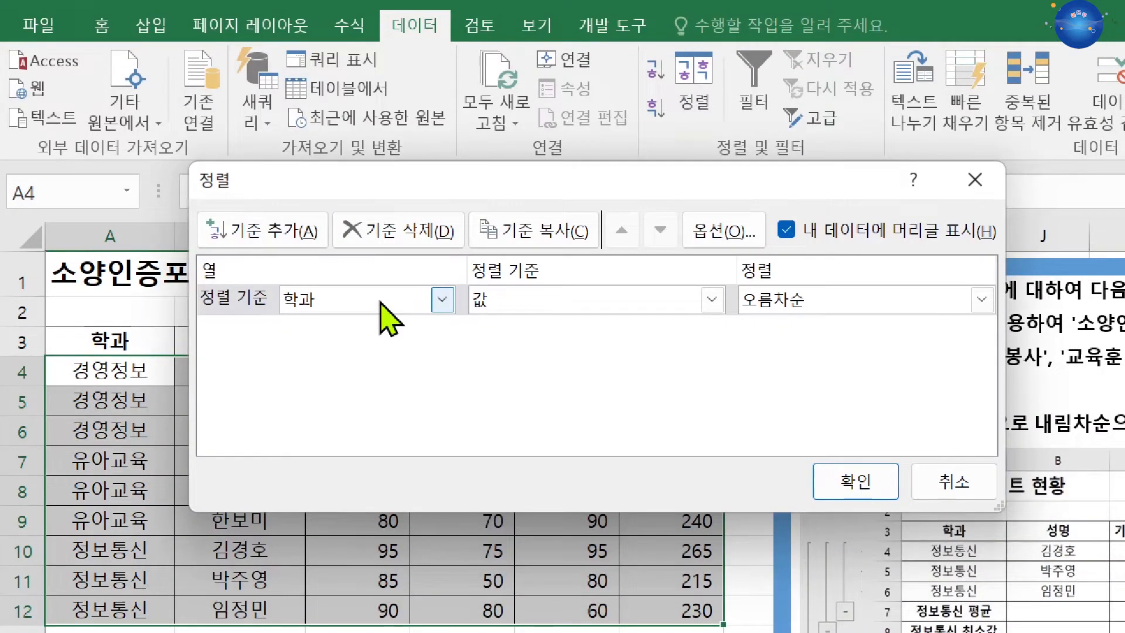
click(785, 316)
click(792, 300)
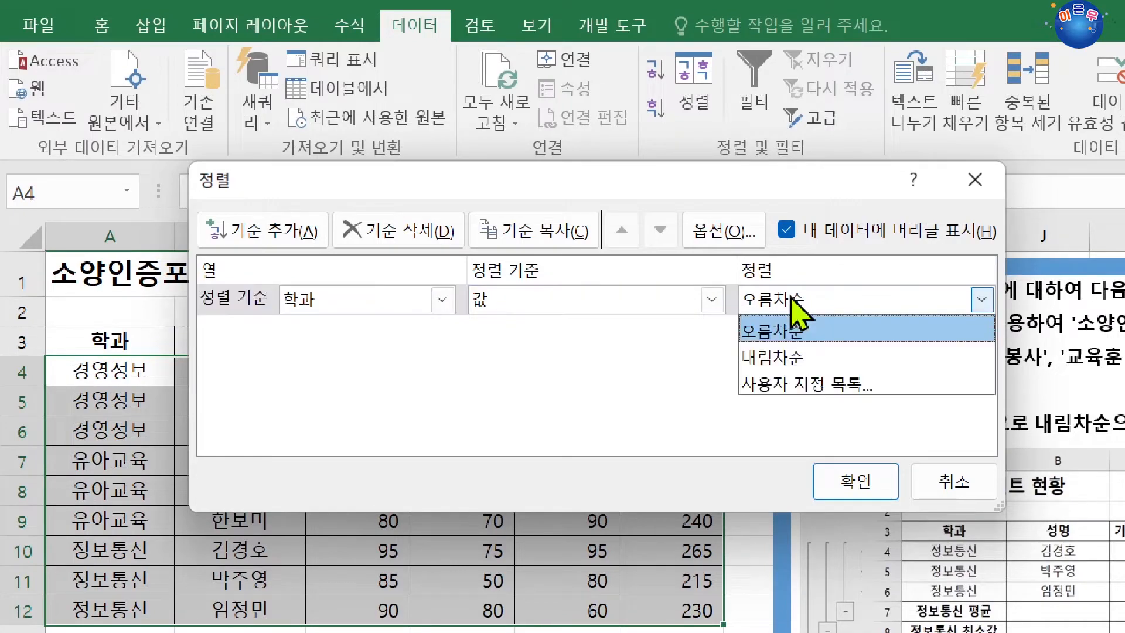
click(795, 358)
click(860, 482)
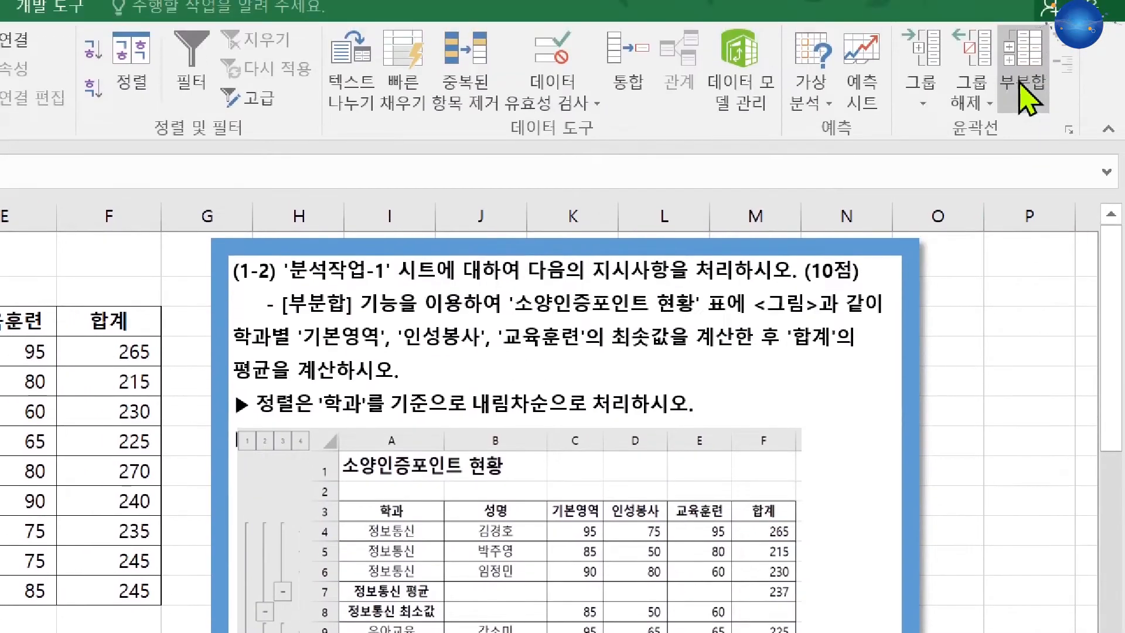
Step: Apply a subtotal grouped by 학과 that calculates the 최소값 of 기본영역, 인성봉사 and 교육훈련
click(1022, 97)
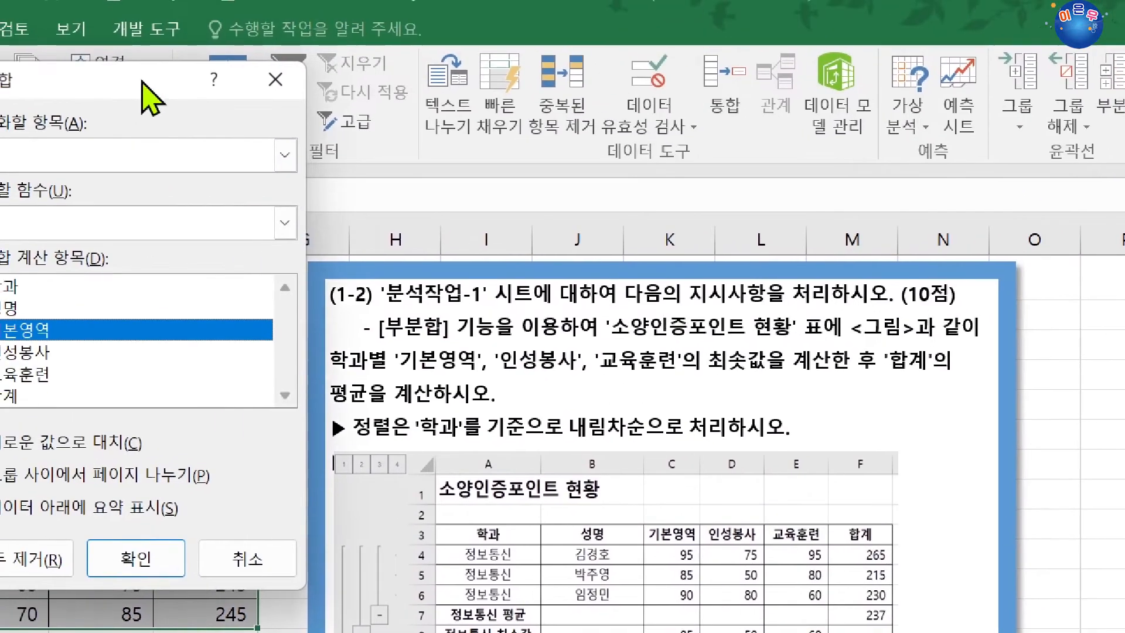
drag(56, 73, 459, 422)
drag(546, 426, 567, 474)
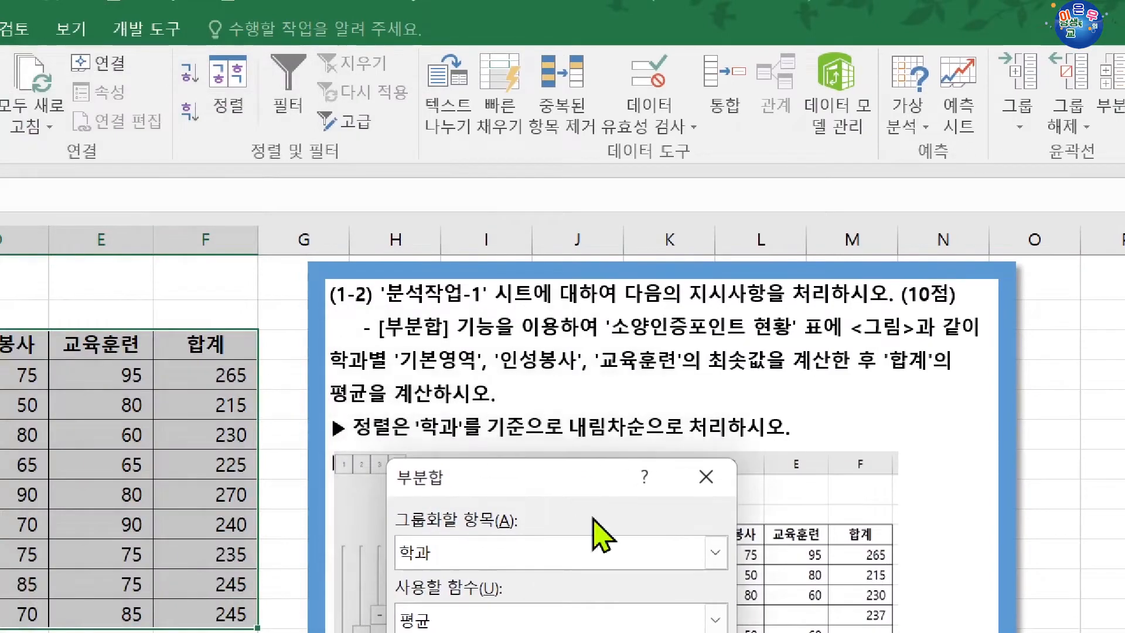
drag(519, 198, 153, 86)
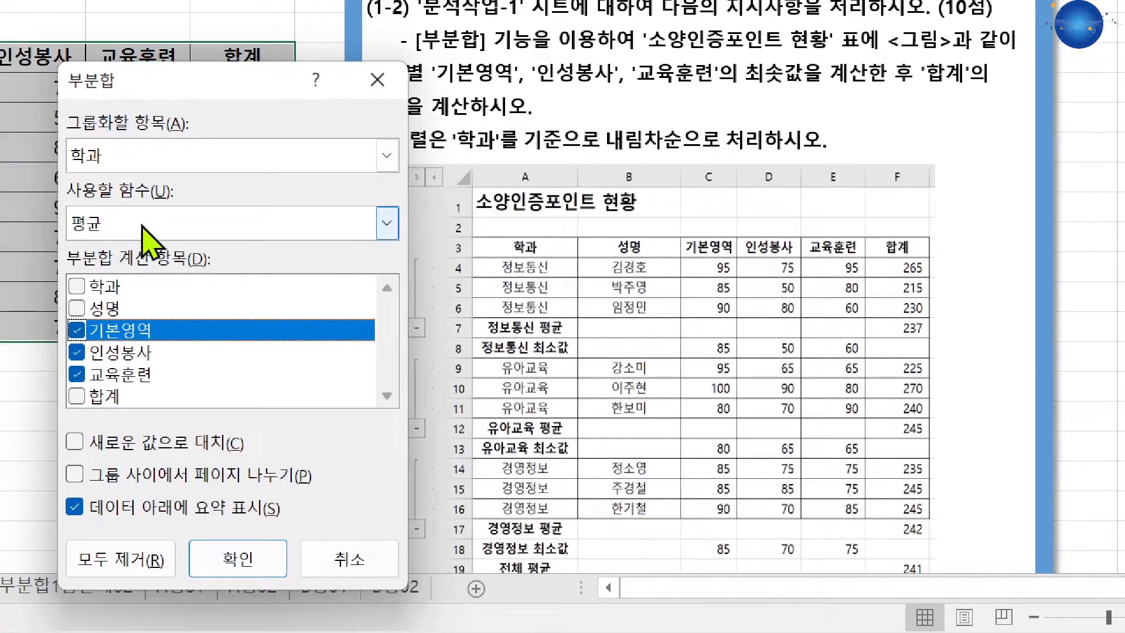
click(142, 225)
click(122, 343)
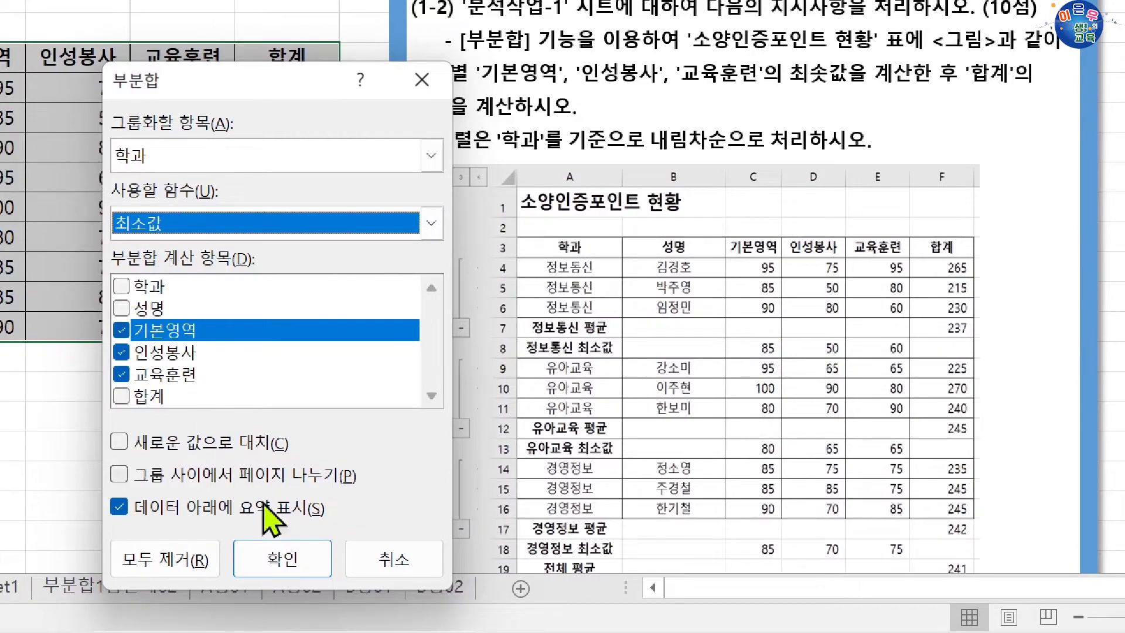
click(282, 558)
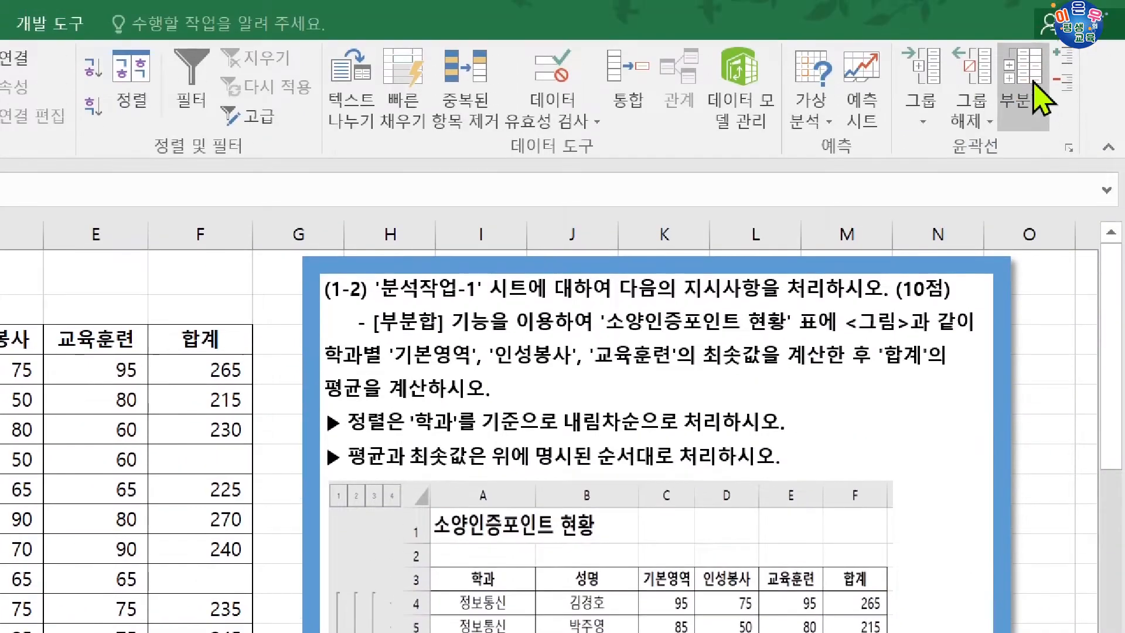
Step: Start a second Subtotal on the table with 합계 as the only calculated column, clearing 기본영역, 인성봉사 and 교육훈련
click(1023, 53)
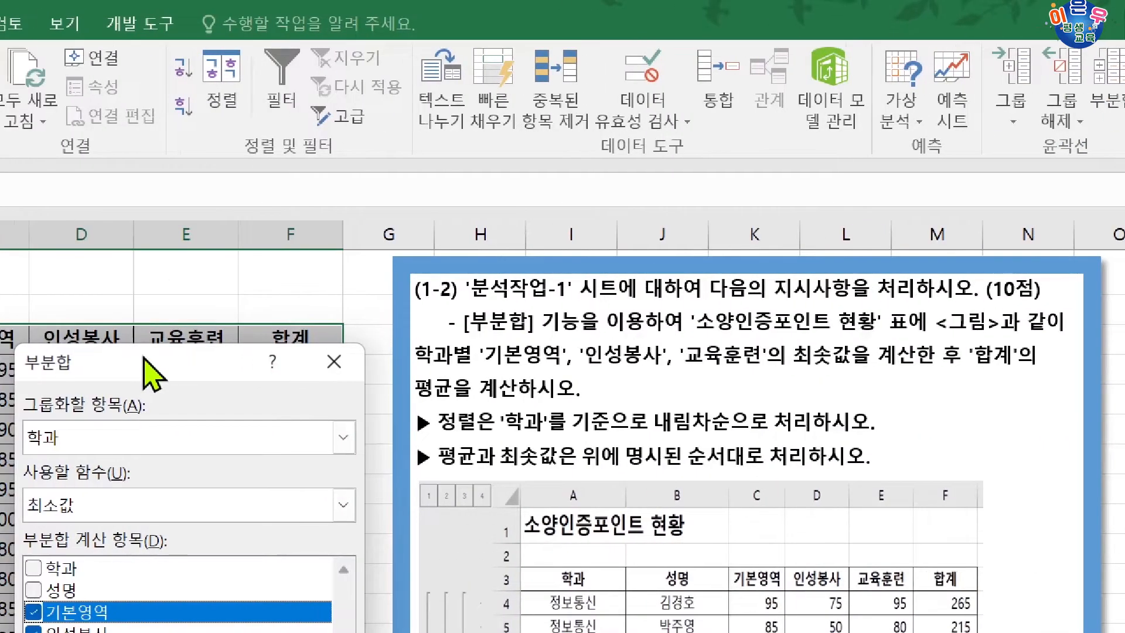
drag(91, 357, 250, 351)
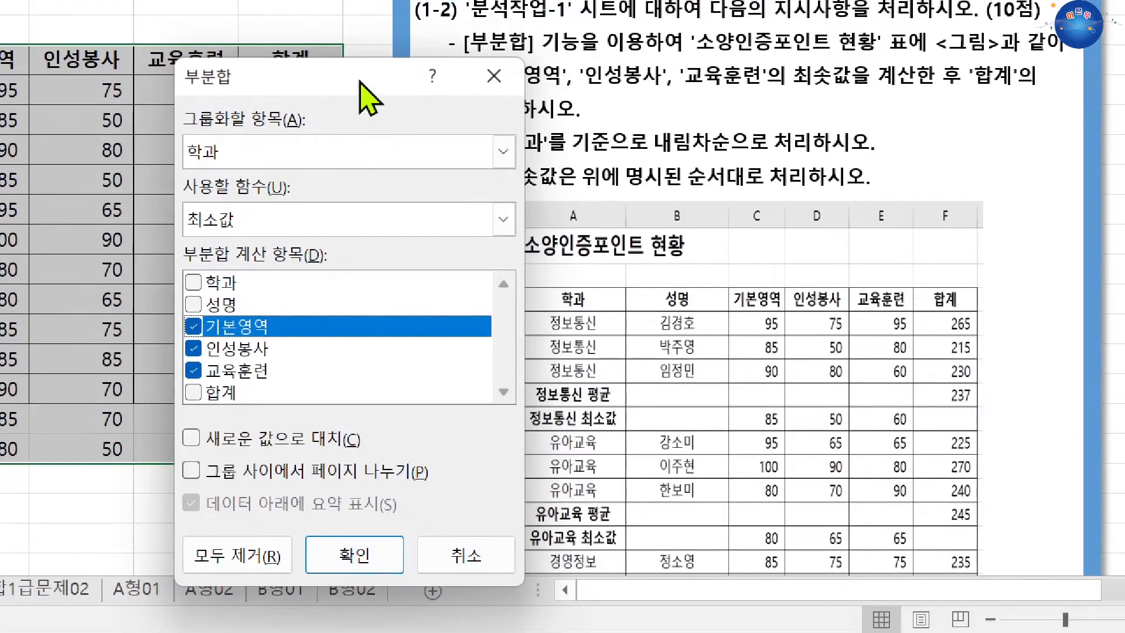
drag(364, 95, 281, 100)
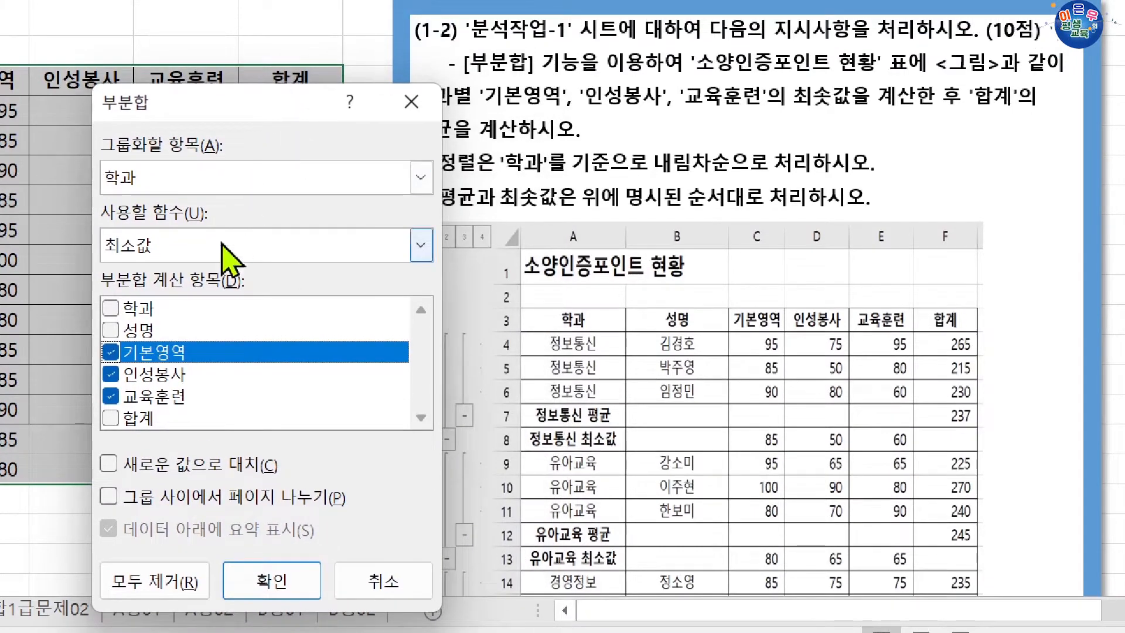
click(111, 418)
click(111, 395)
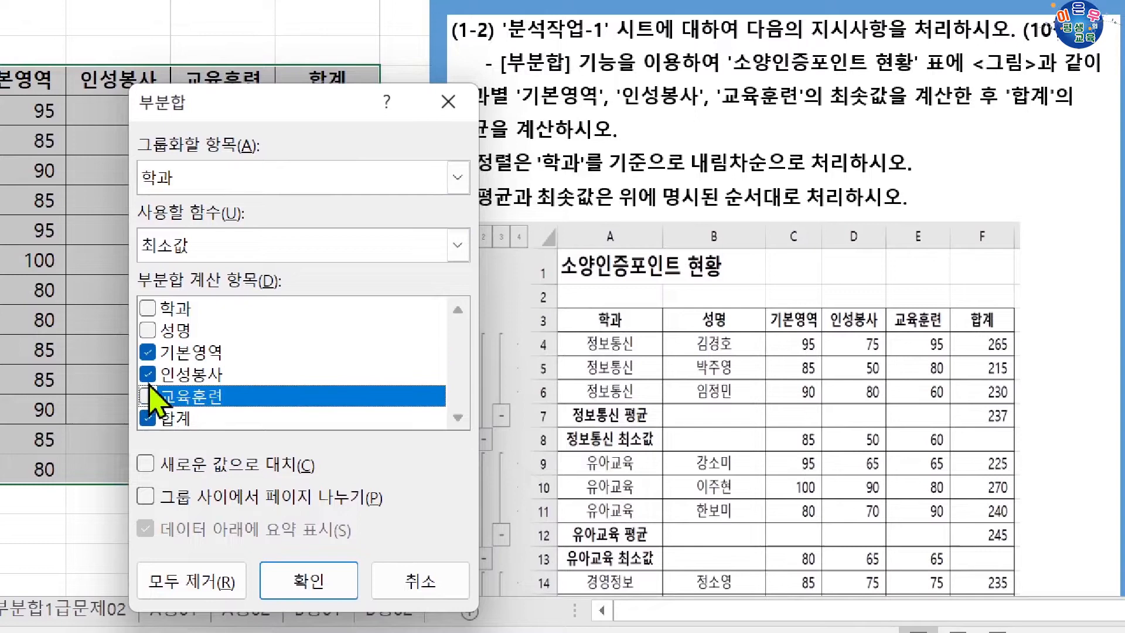
click(148, 375)
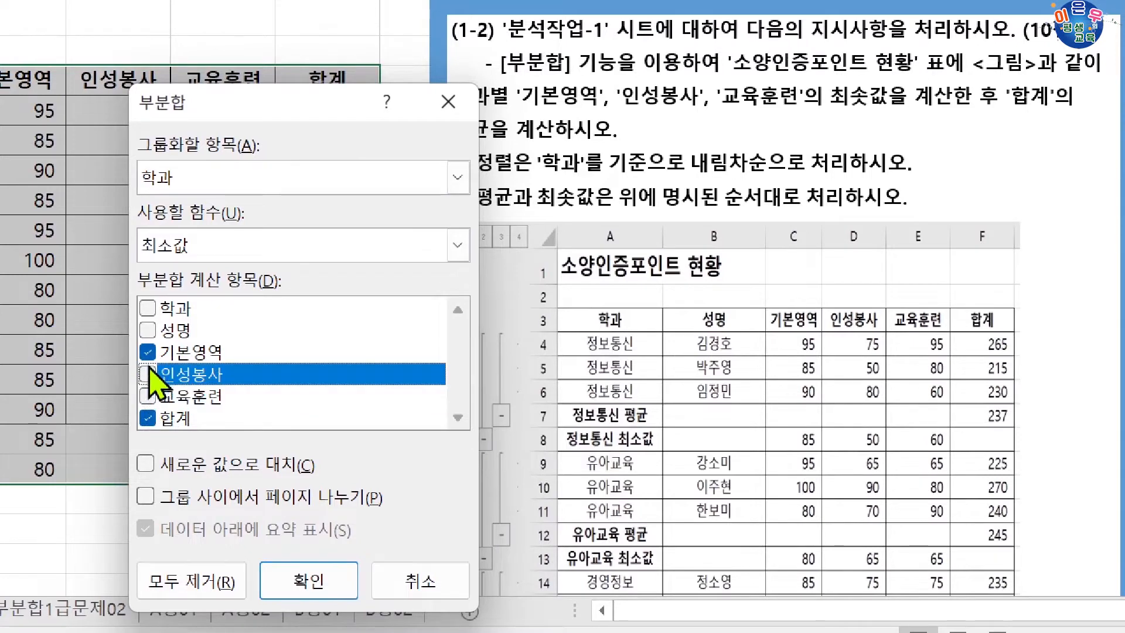
click(148, 352)
Step: Set the second subtotal's function to 평균 and apply it on top of the 최소값 subtotal
click(198, 244)
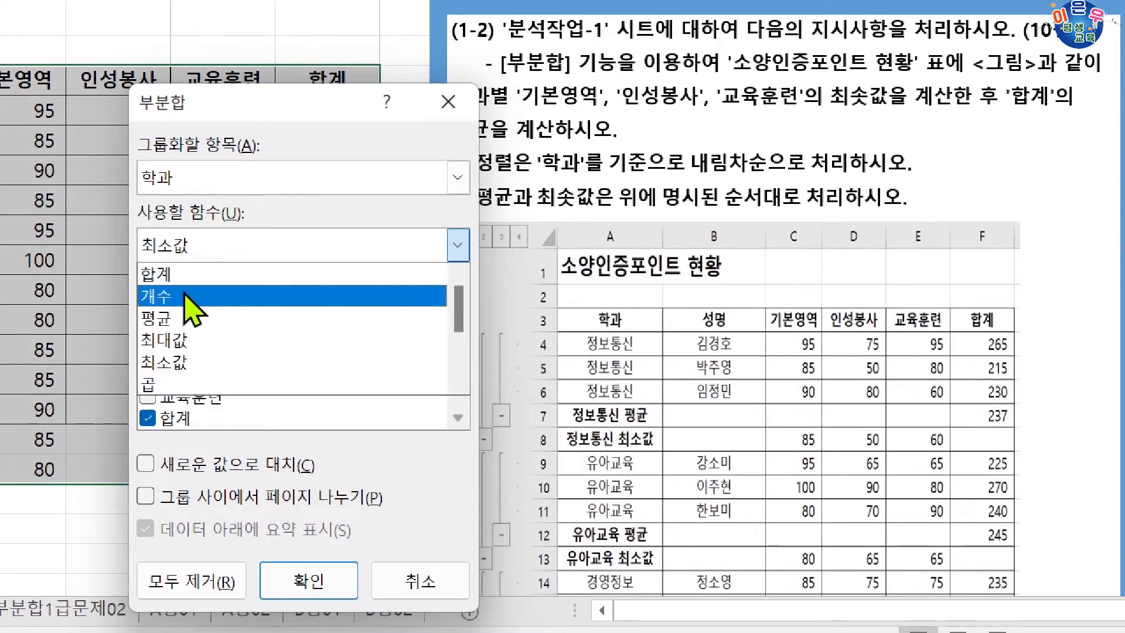
click(182, 317)
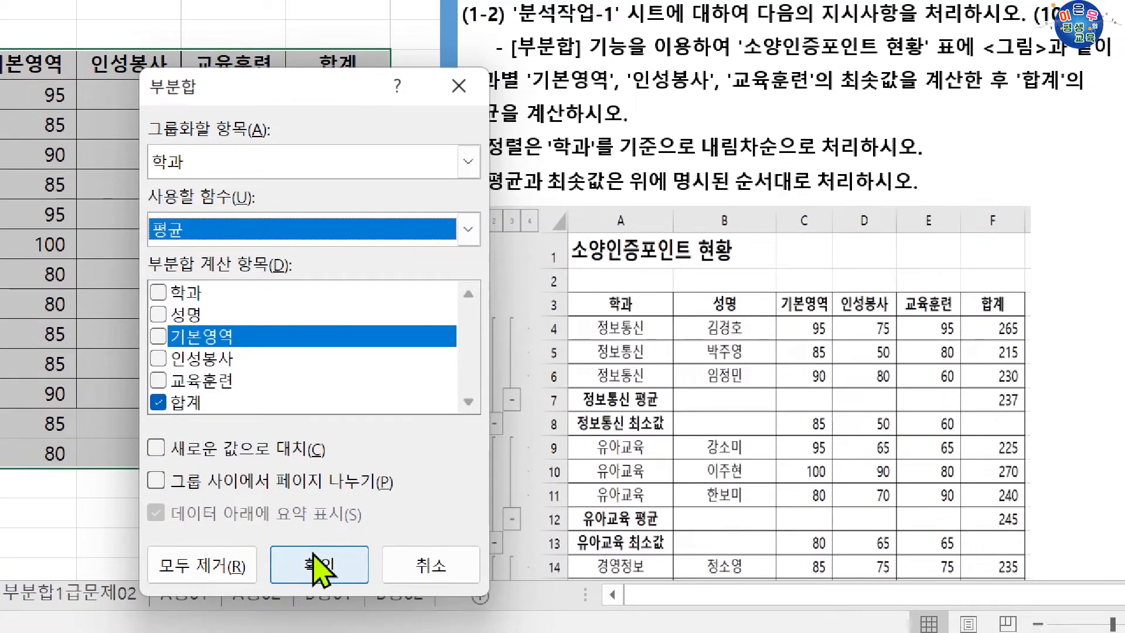
click(319, 567)
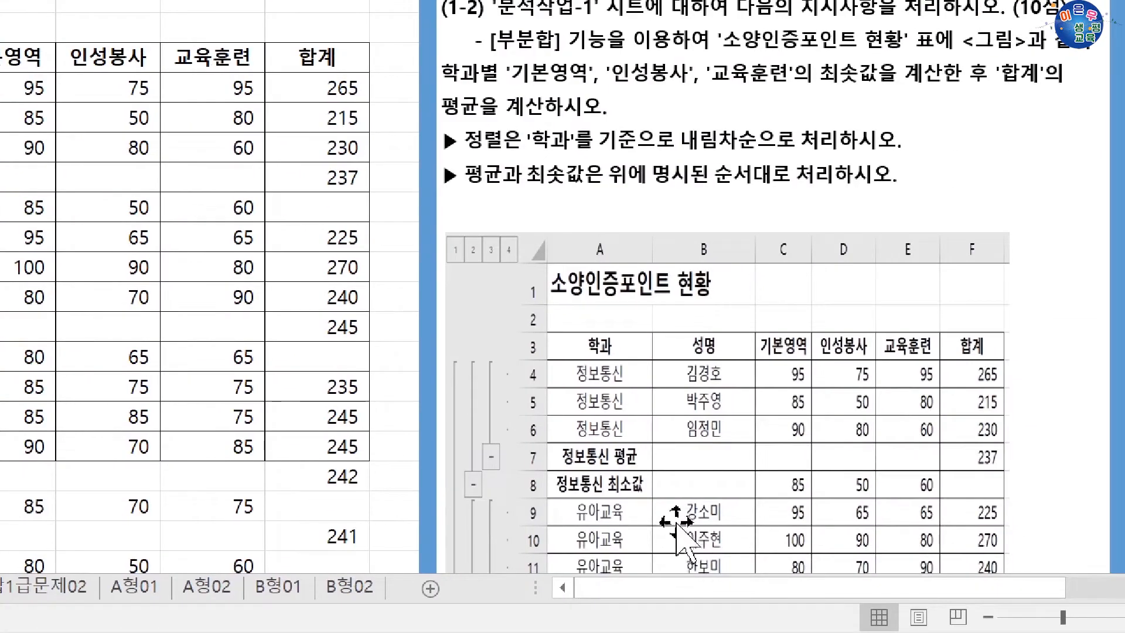
Step: Remove all the 최소값 and 평균 subtotals from the 소양인증포인트 현황 table
scroll(330, 328, down, 4)
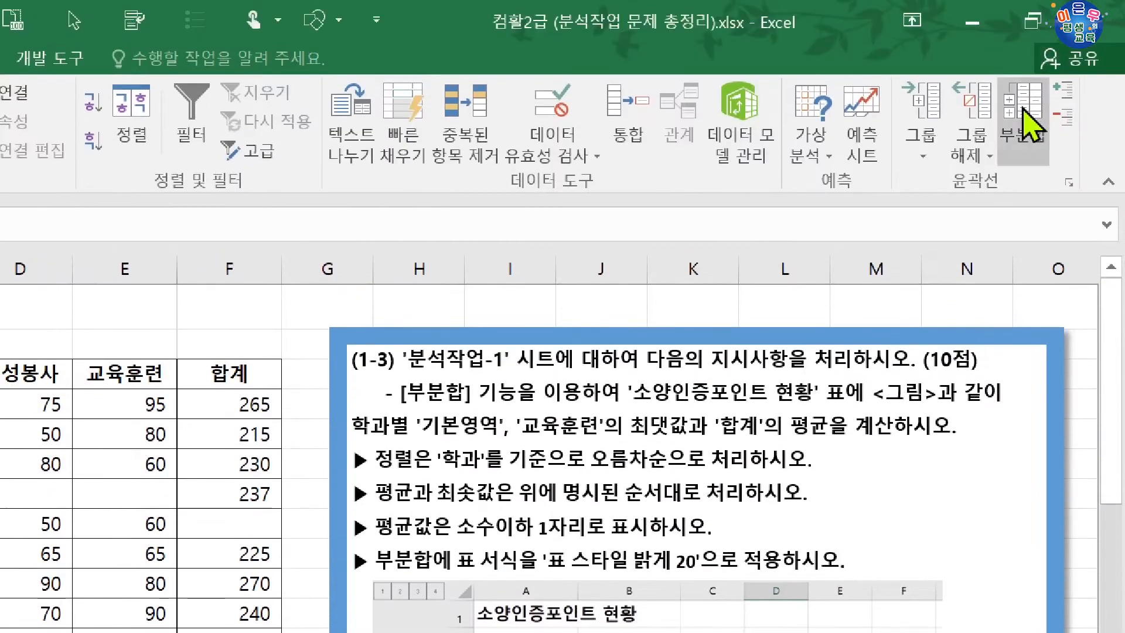
click(1025, 8)
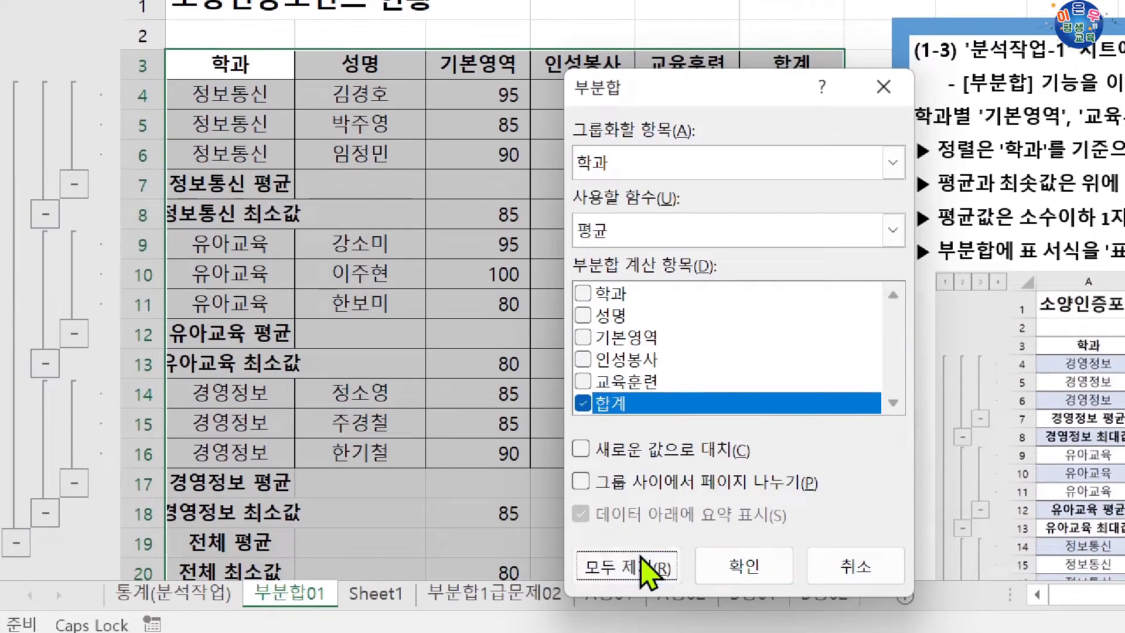
click(644, 567)
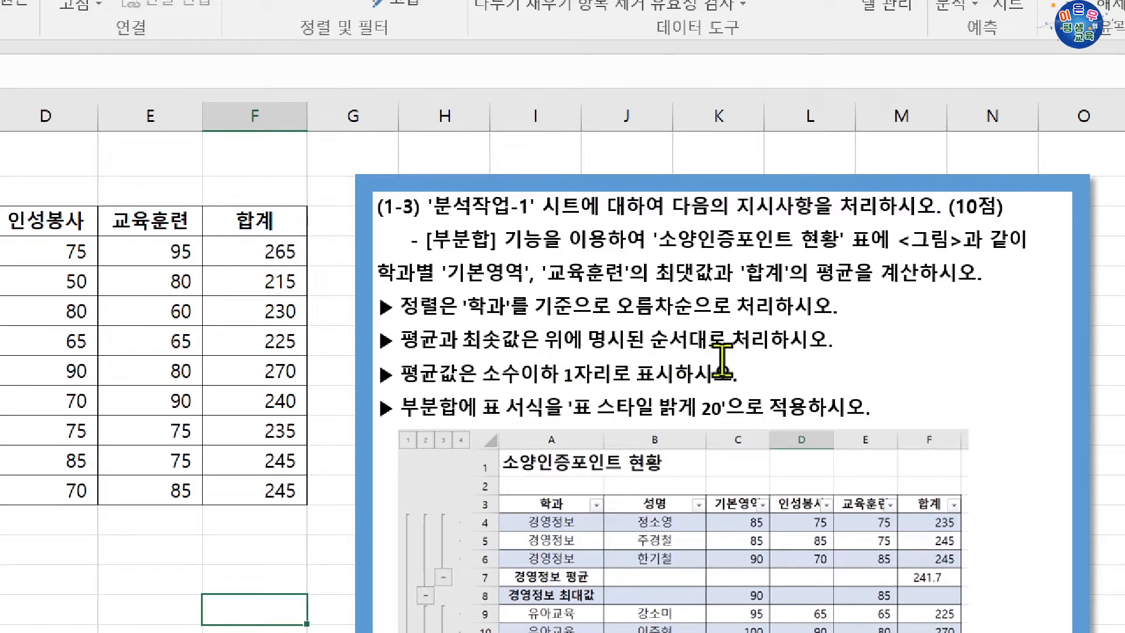
Step: Examine the task (1-3) instructions and sample picture, highlighting the lines on average decimals and the table style
scroll(948, 422, down, 1)
scroll(948, 422, down, 1)
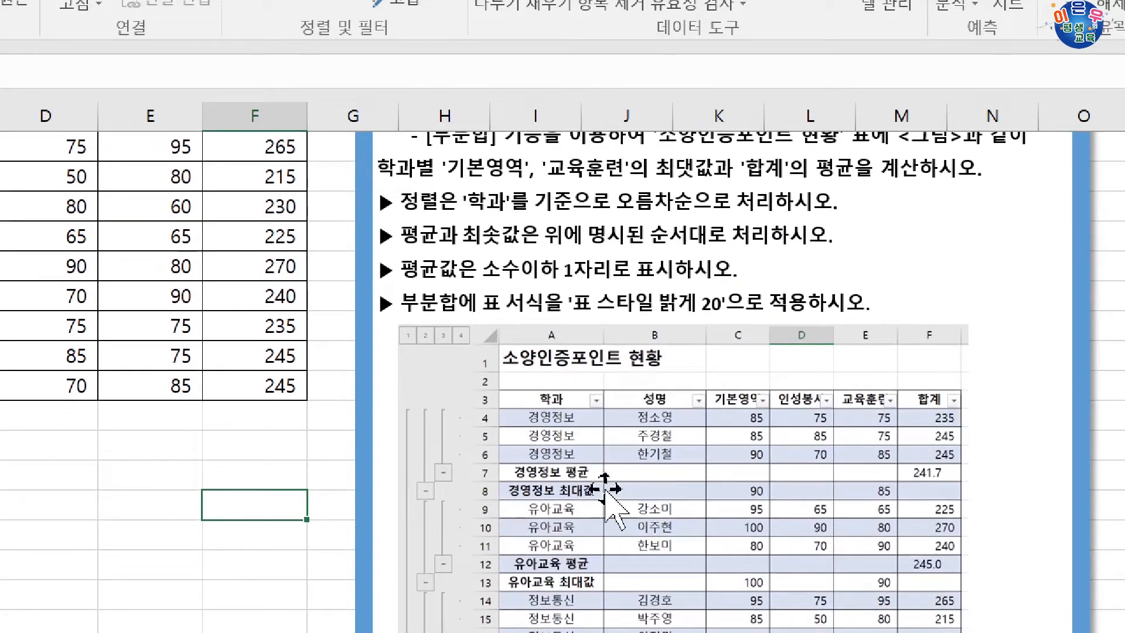
scroll(586, 410, up, 2)
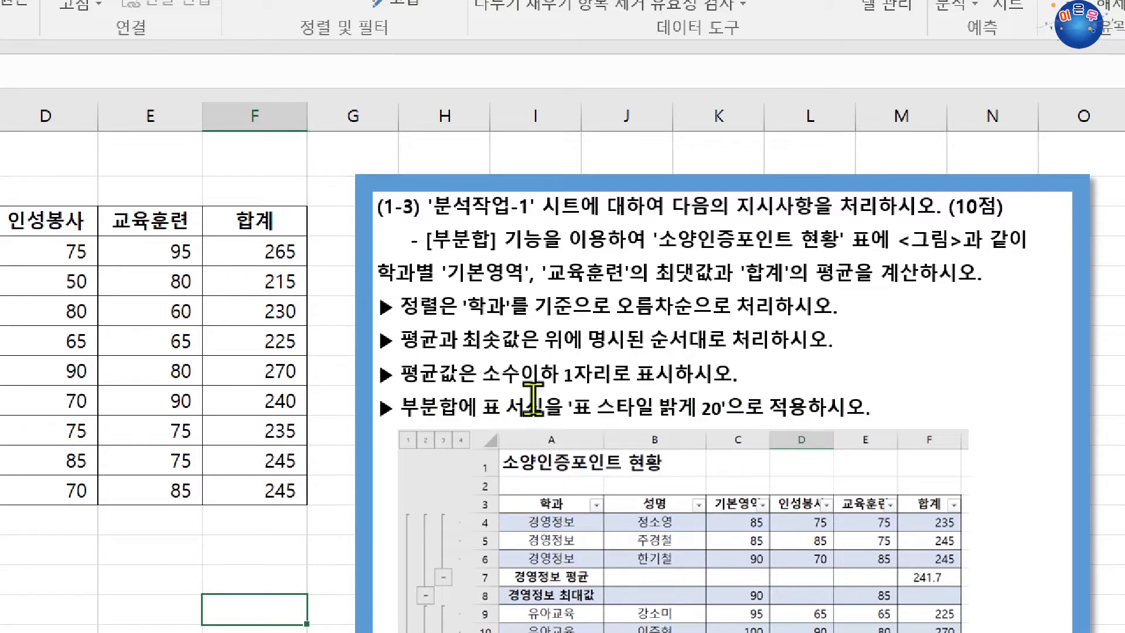
drag(390, 375, 773, 375)
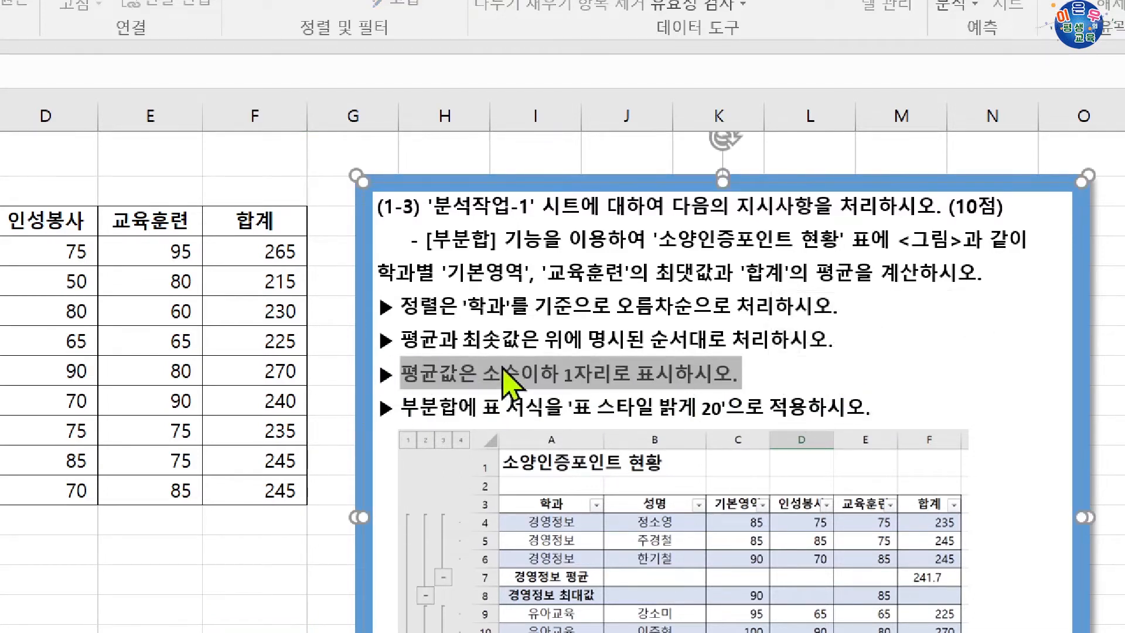
drag(404, 407, 864, 411)
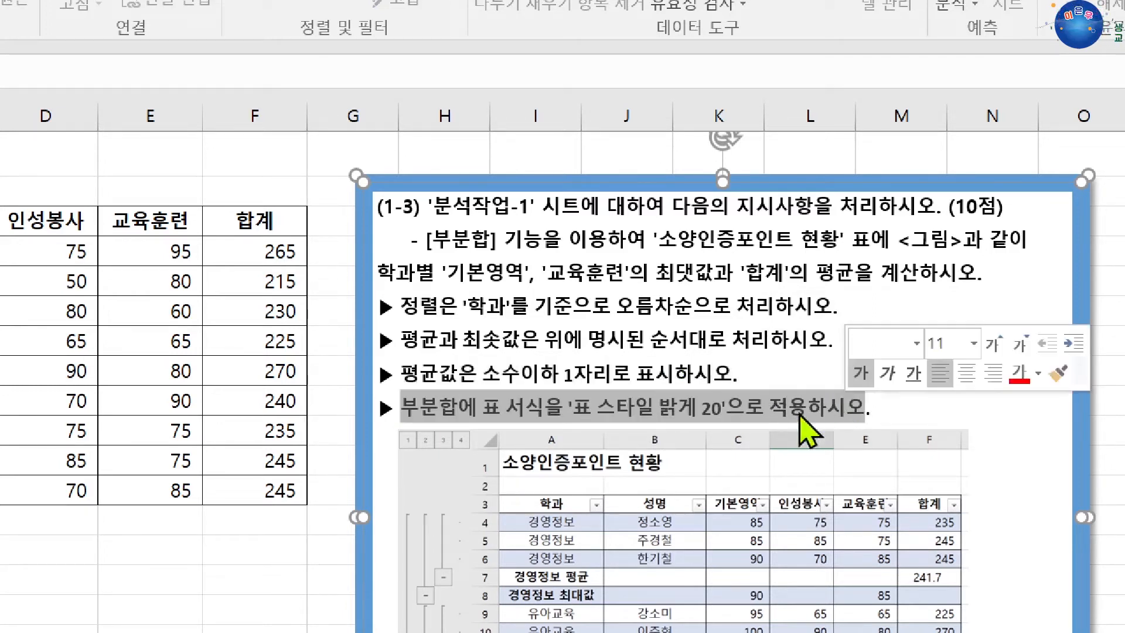
click(601, 384)
Step: Highlight the sorting instruction in task (1-3) and sort the table by 학과 in ascending order
drag(460, 307, 715, 325)
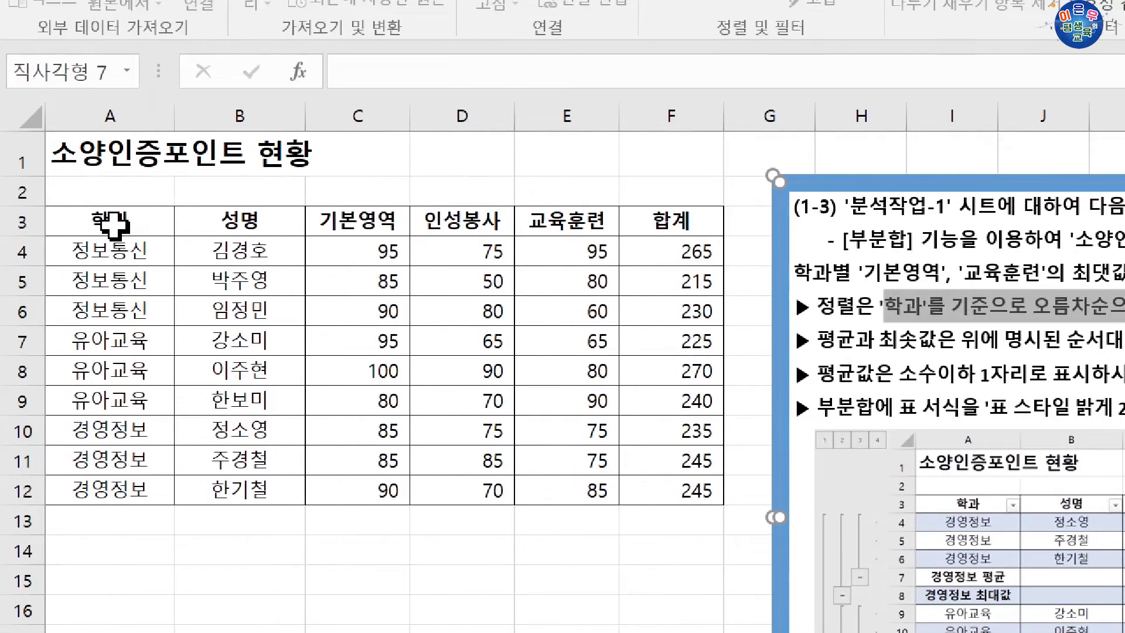
click(111, 223)
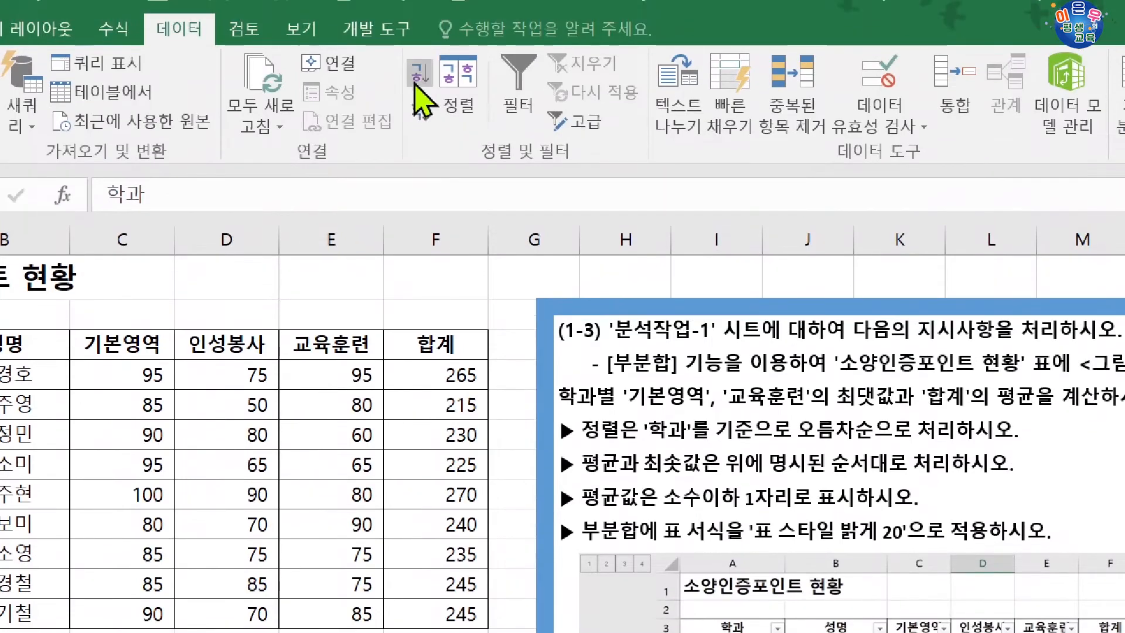
click(420, 73)
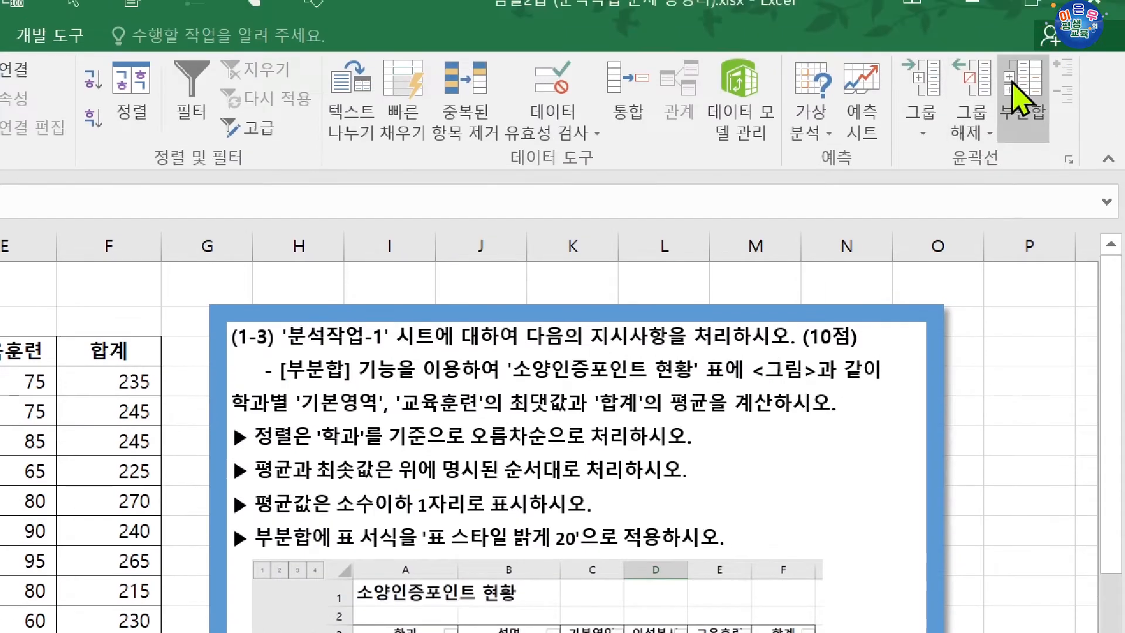
Step: Apply a subtotal grouped by 학과 that calculates the 최대값 of 기본영역 and 교육훈련, leaving 합계 out
click(1022, 76)
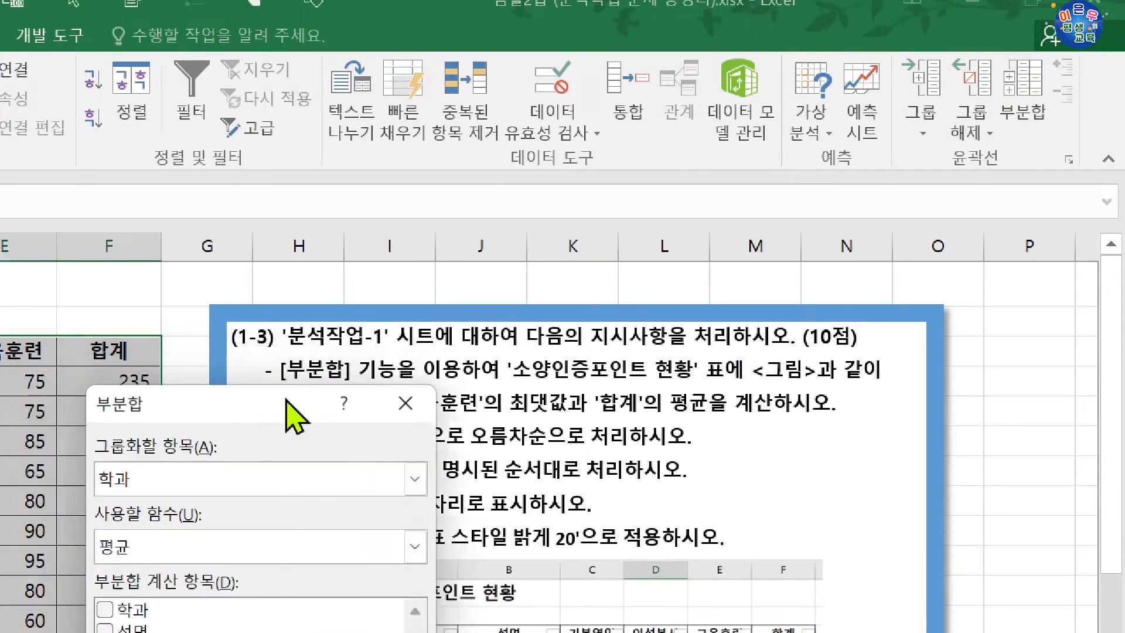
drag(92, 379, 760, 438)
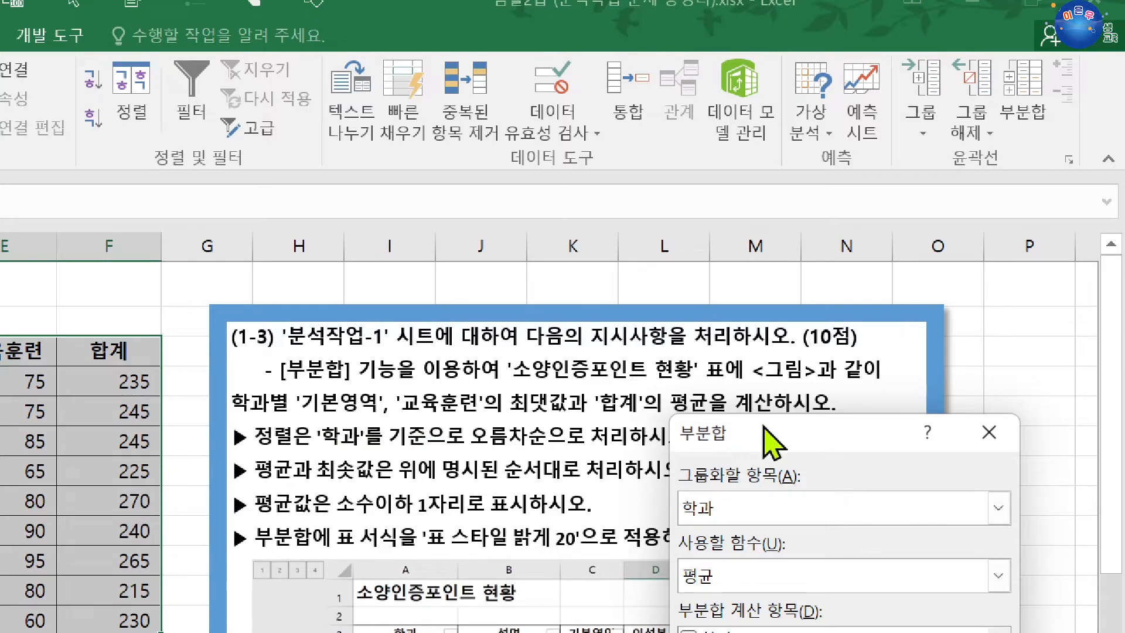
drag(756, 432, 787, 257)
click(802, 395)
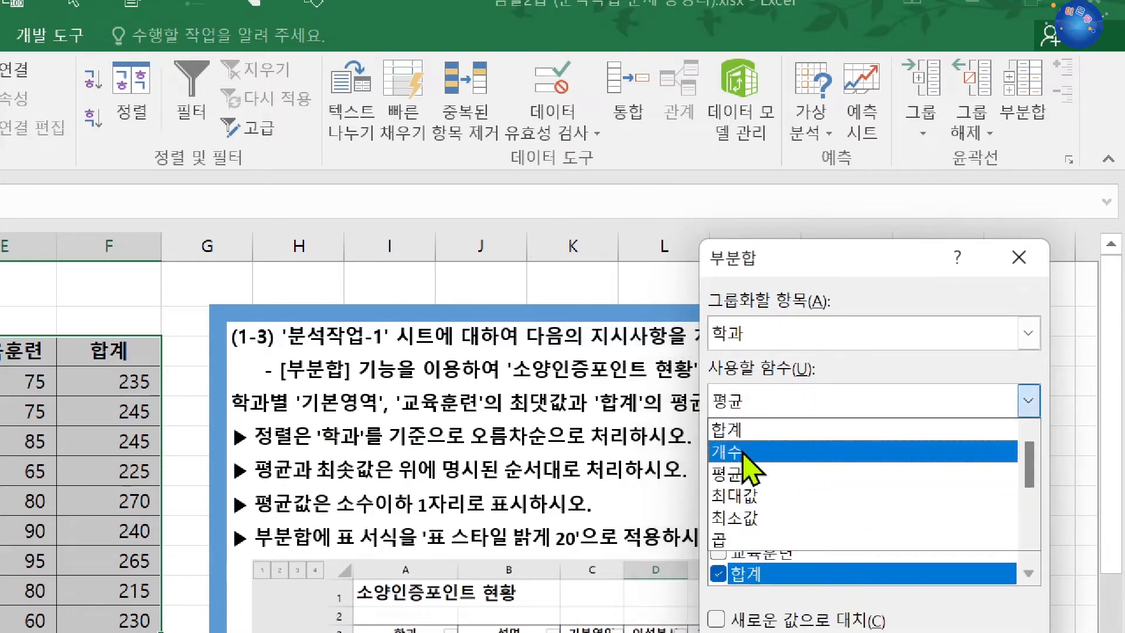
click(743, 495)
click(726, 508)
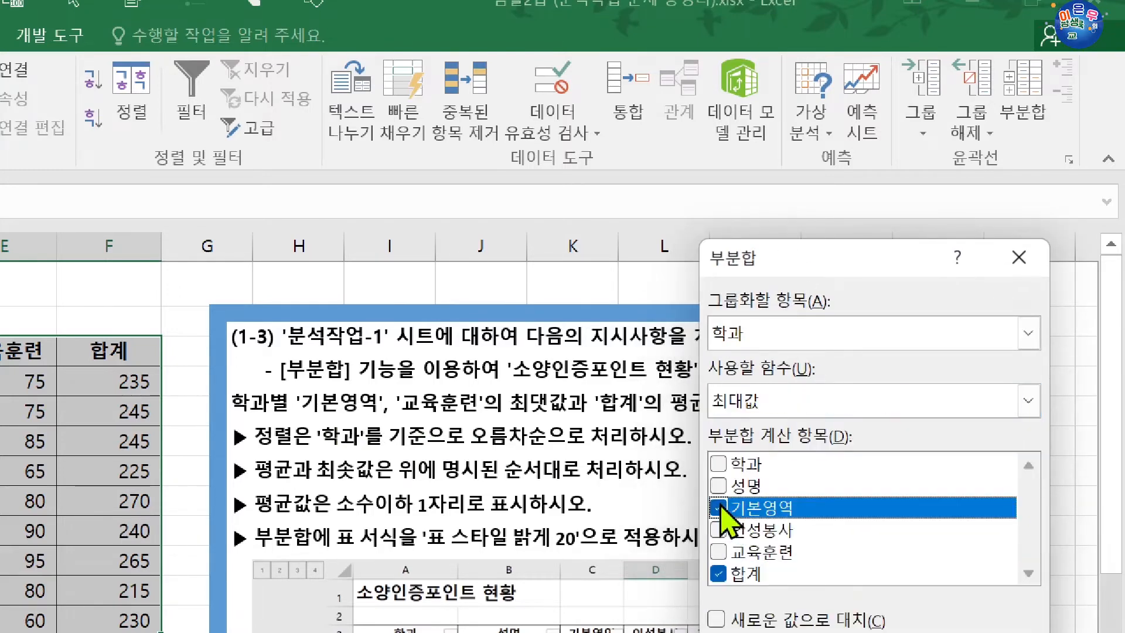
click(724, 552)
click(719, 555)
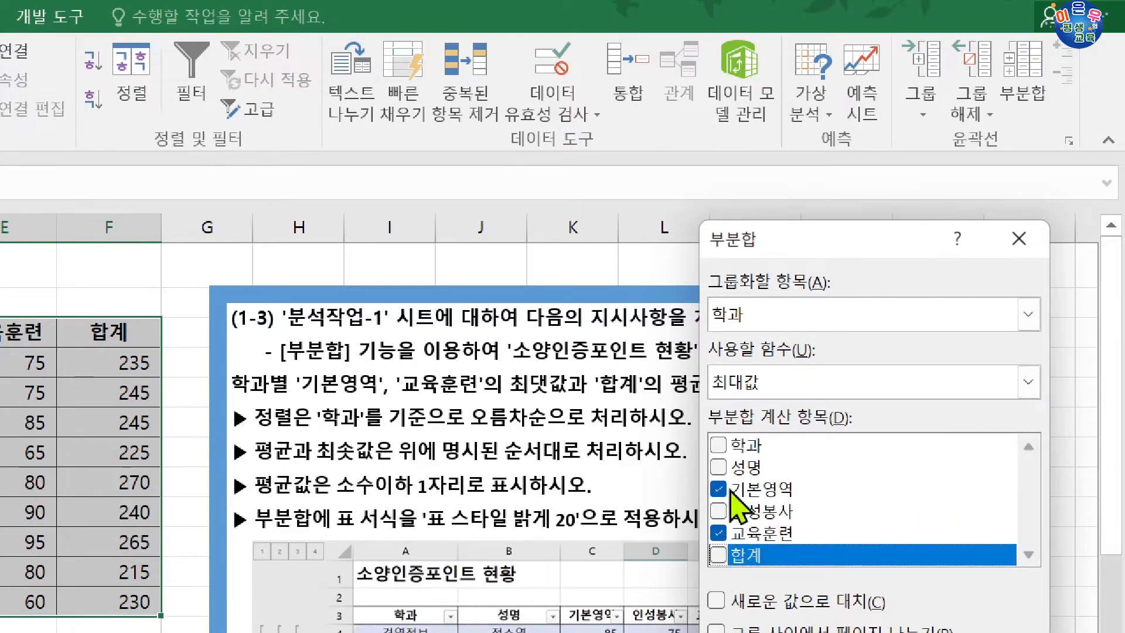
drag(826, 251, 630, 187)
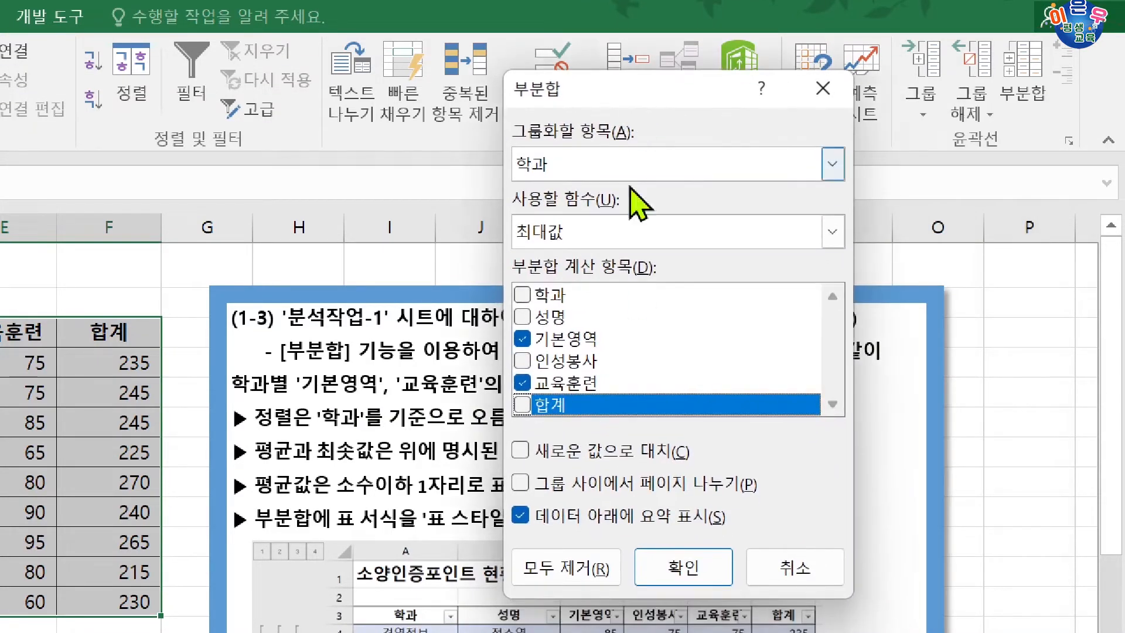
click(683, 564)
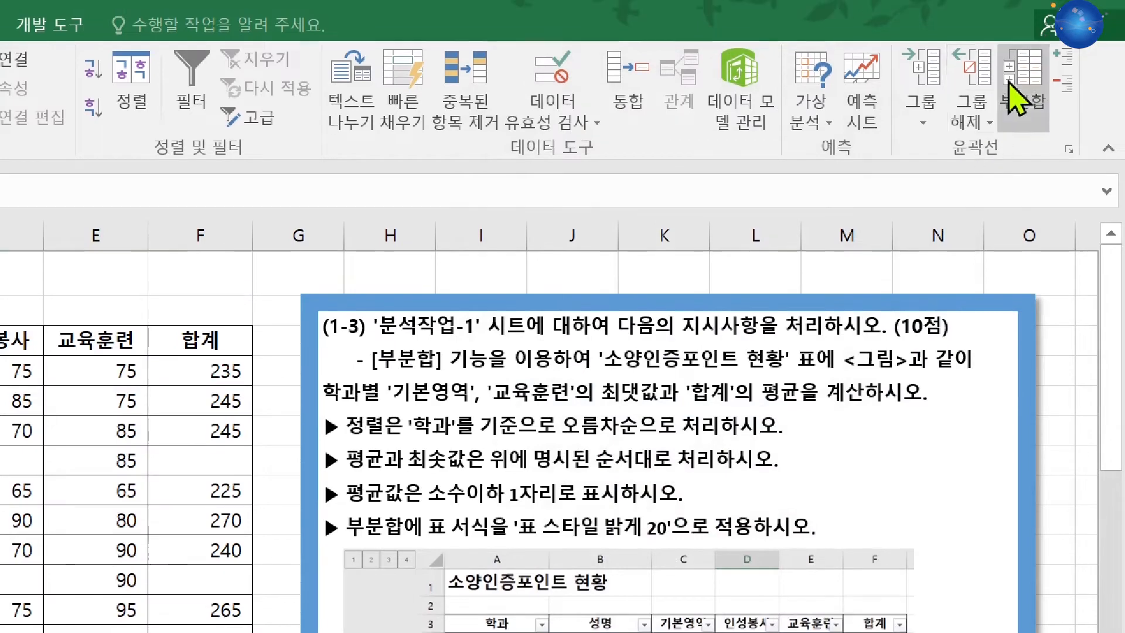
Step: Add a nested subtotal grouped by 학과 that calculates the 평균 of 합계 only, keeping the existing 최대값 subtotals
click(1023, 79)
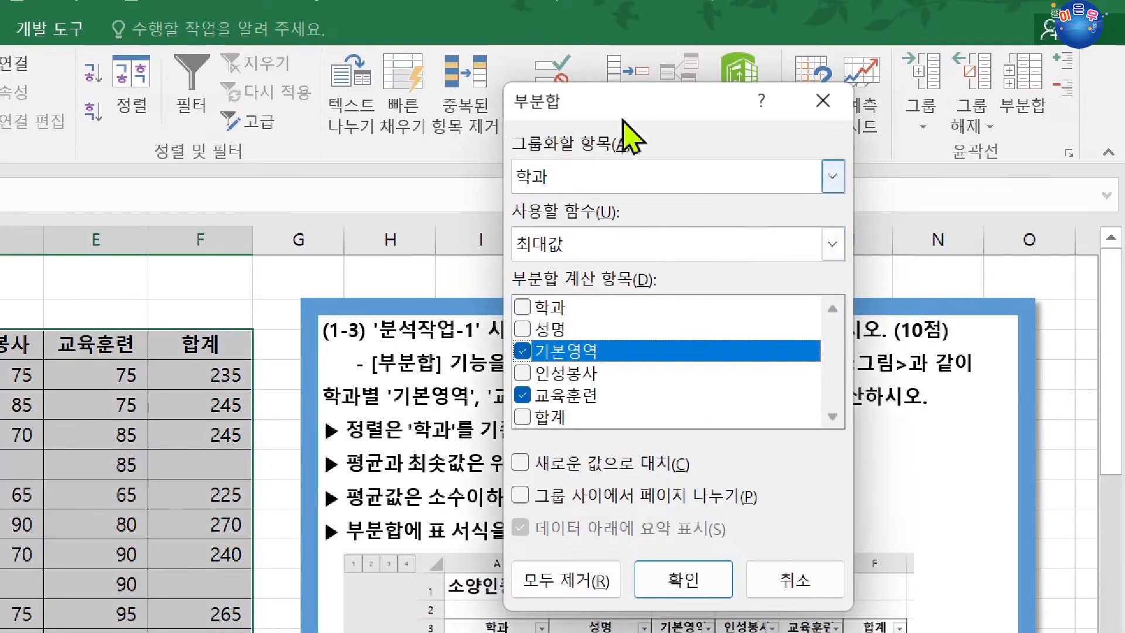
drag(623, 120, 798, 381)
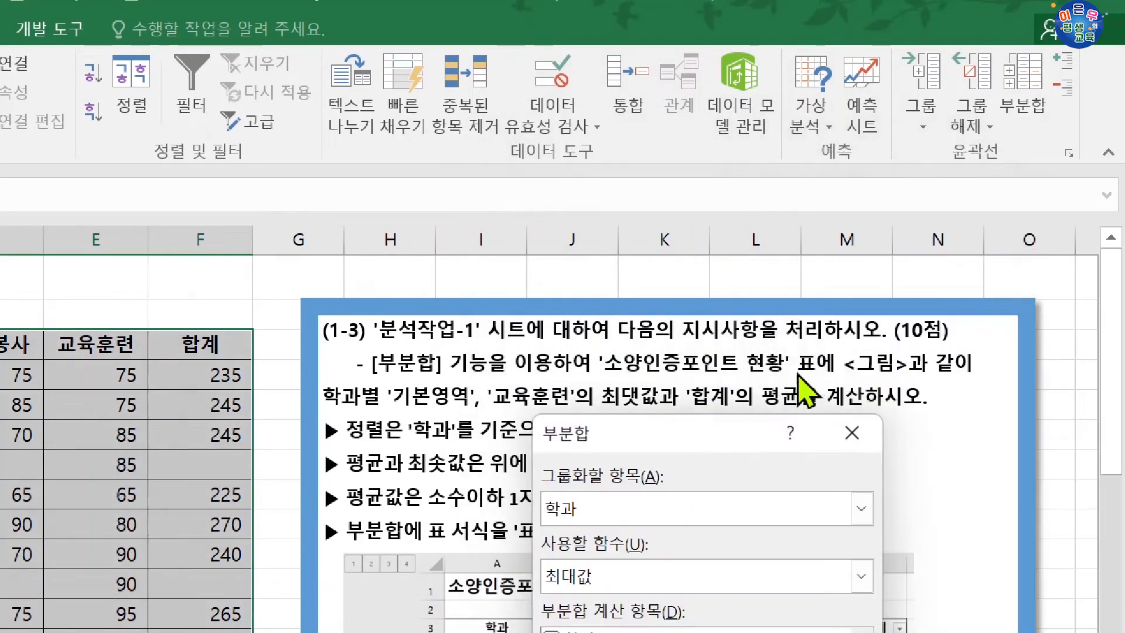
drag(718, 434, 592, 143)
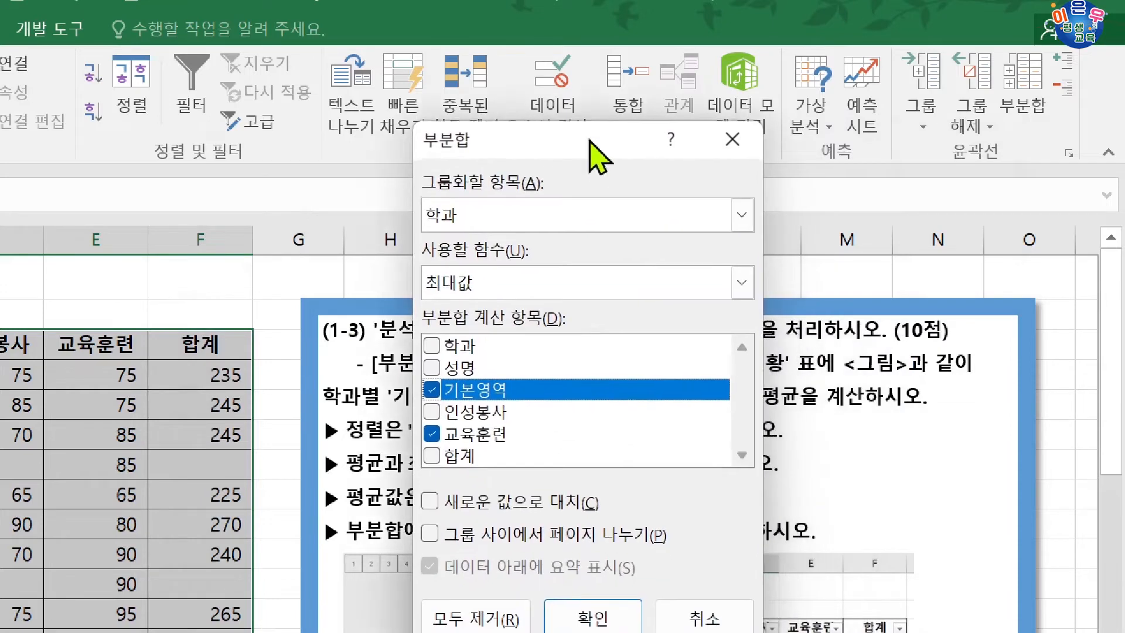
click(430, 456)
click(432, 433)
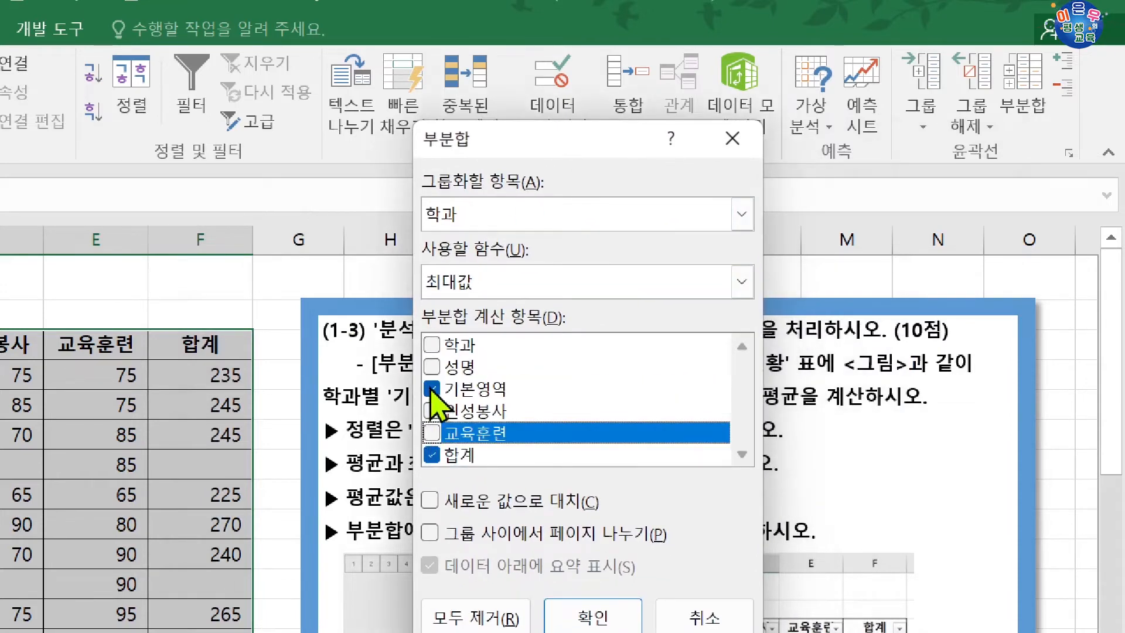
click(432, 388)
click(490, 287)
click(461, 355)
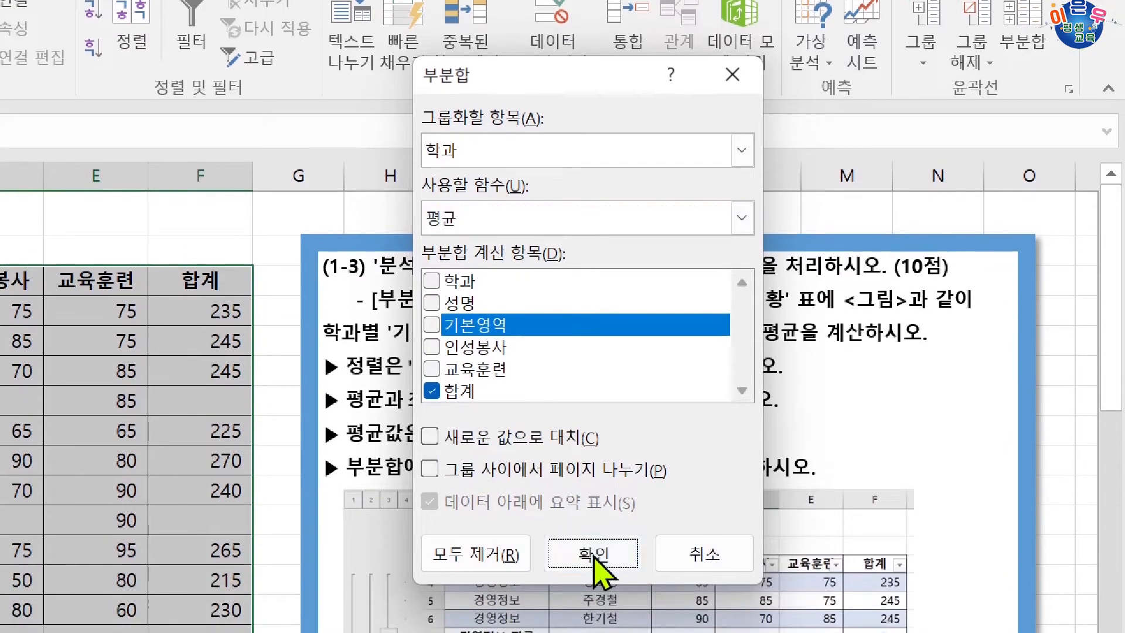
click(593, 579)
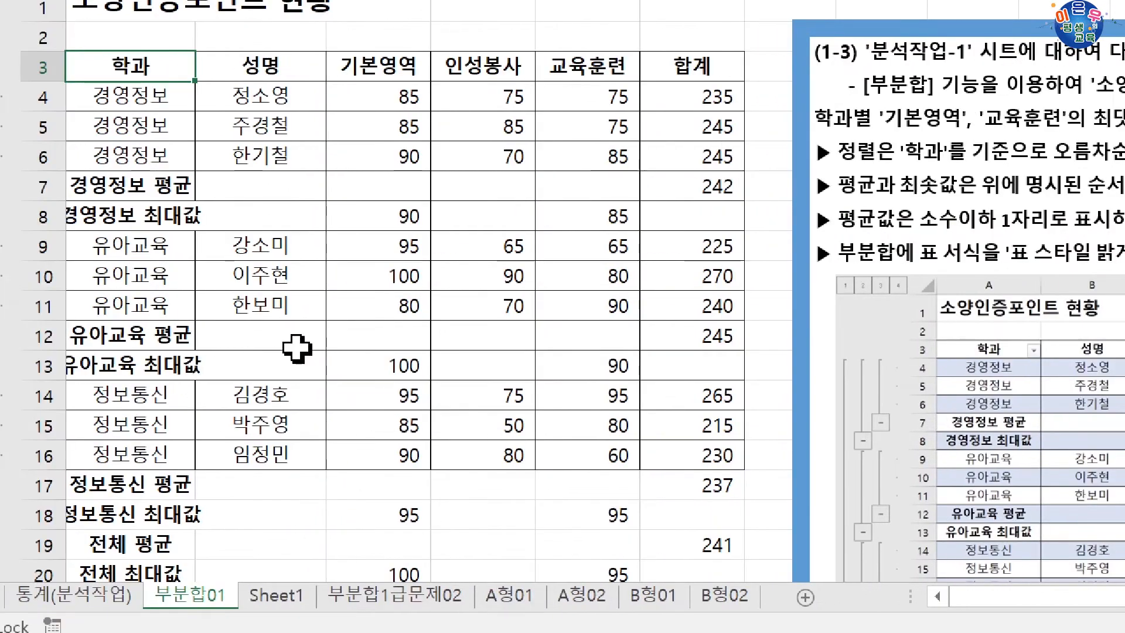
Step: Format the department and overall 평균 cells in the 합계 column as 회계 with 1 decimal place and no currency symbol
click(716, 186)
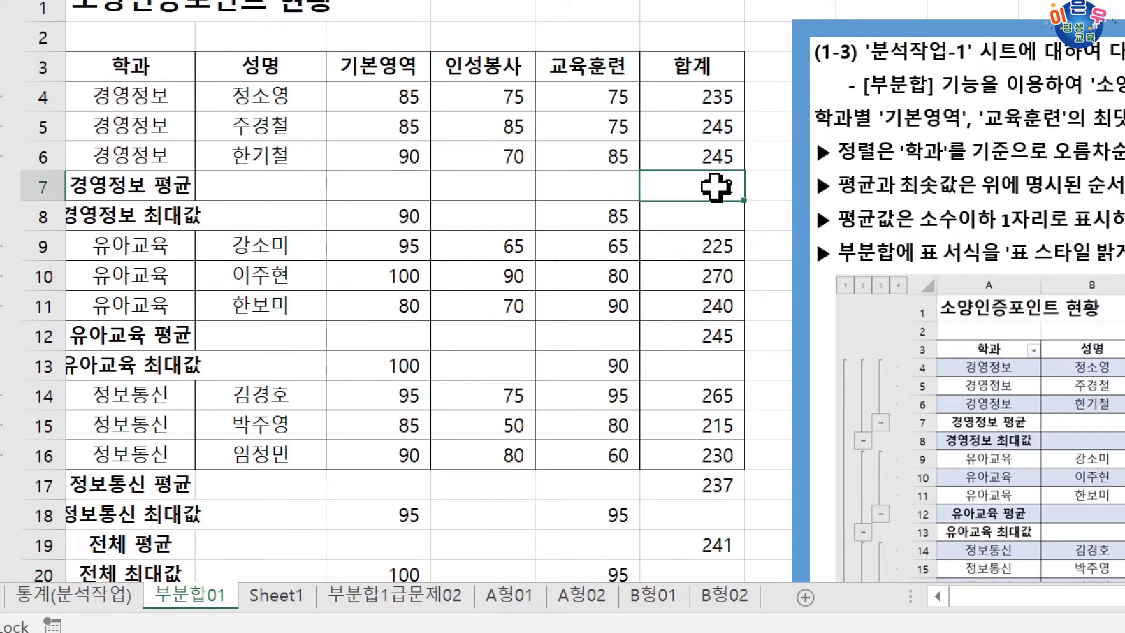
ctrl+click(719, 333)
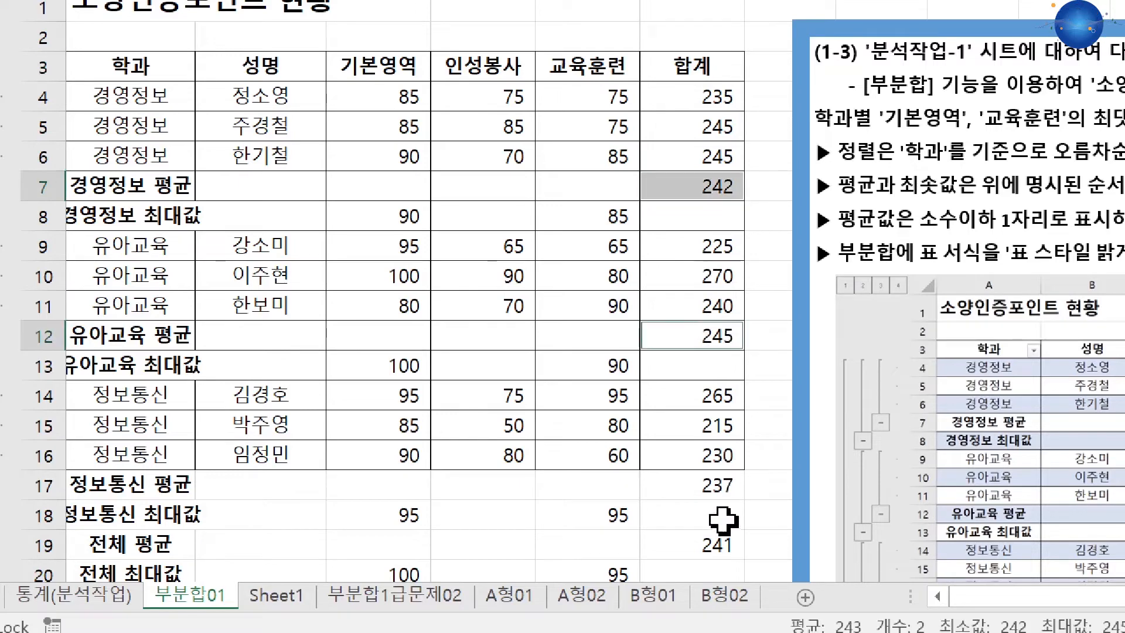
ctrl+click(724, 492)
ctrl+click(724, 542)
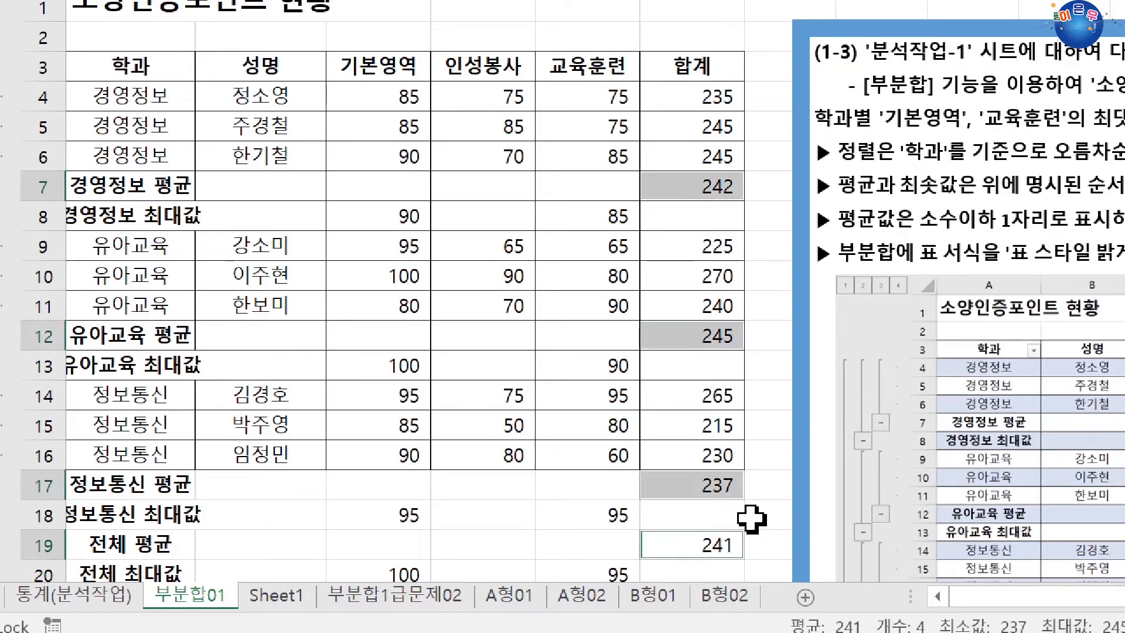
scroll(746, 492, down, 1)
scroll(753, 364, up, 1)
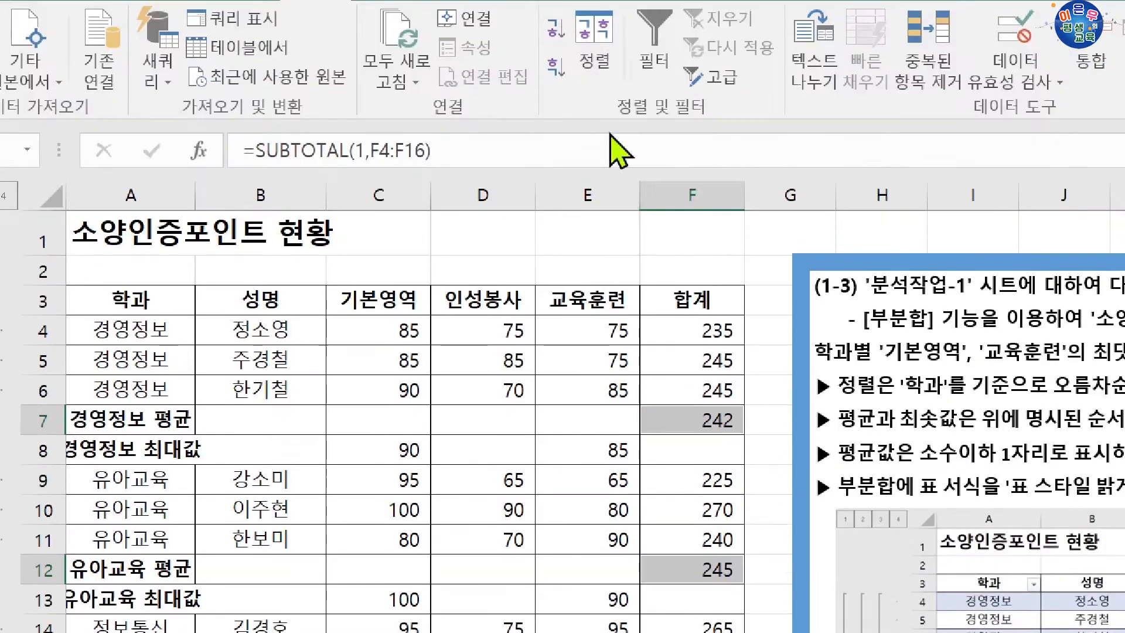
key(ctrl+1)
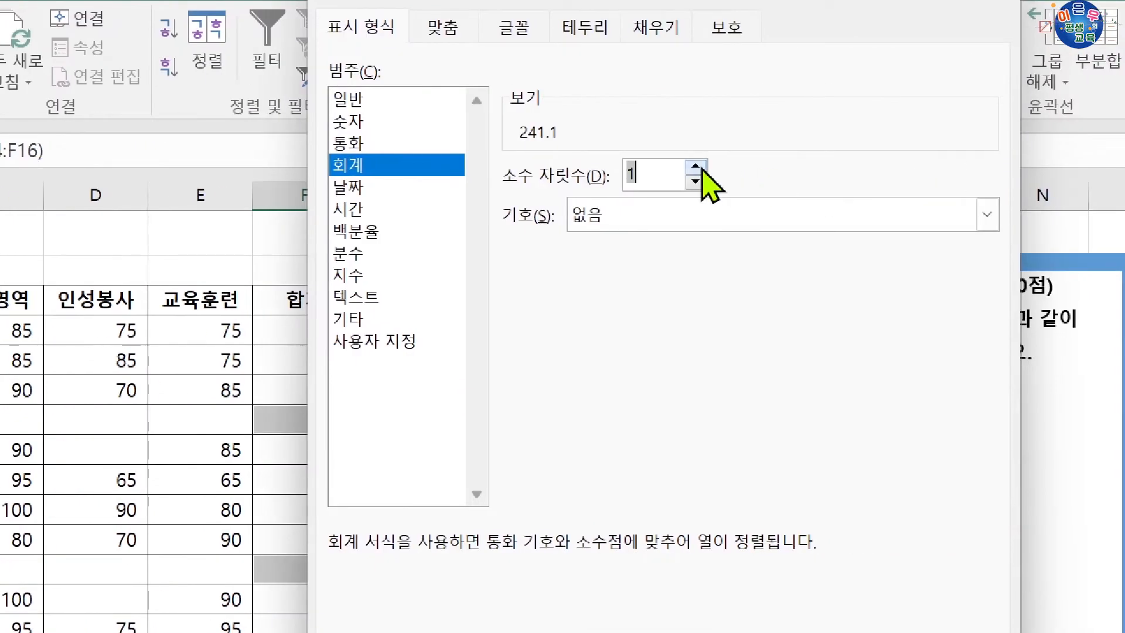
key(Return)
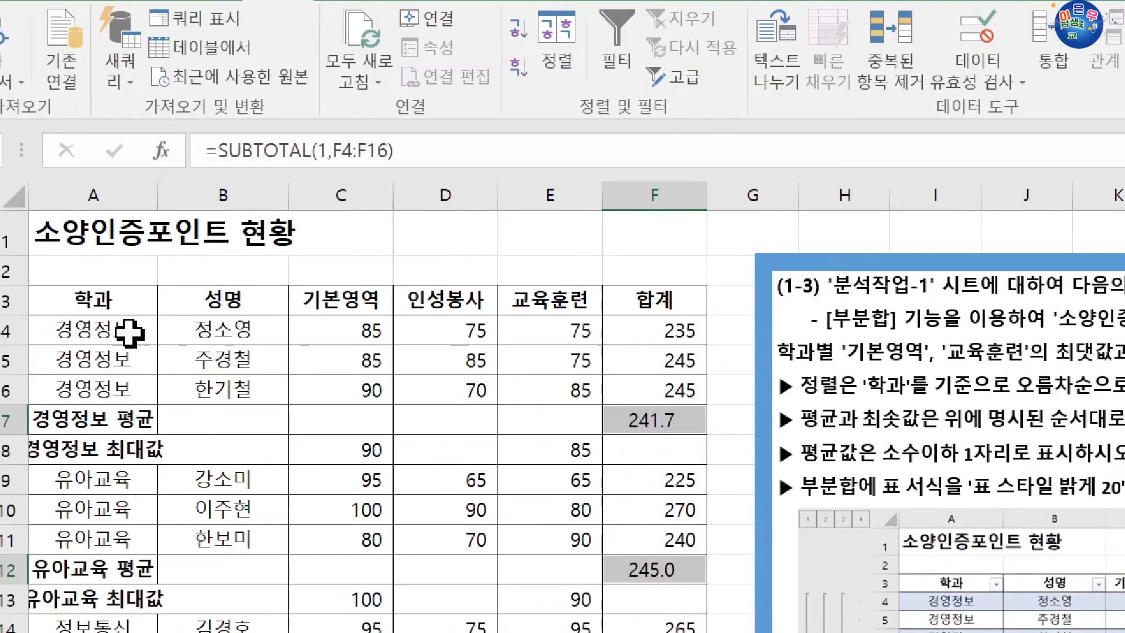
Step: Apply the table style 표 스타일 밝게 20 to $A$3:$F$20, including the header row
click(108, 300)
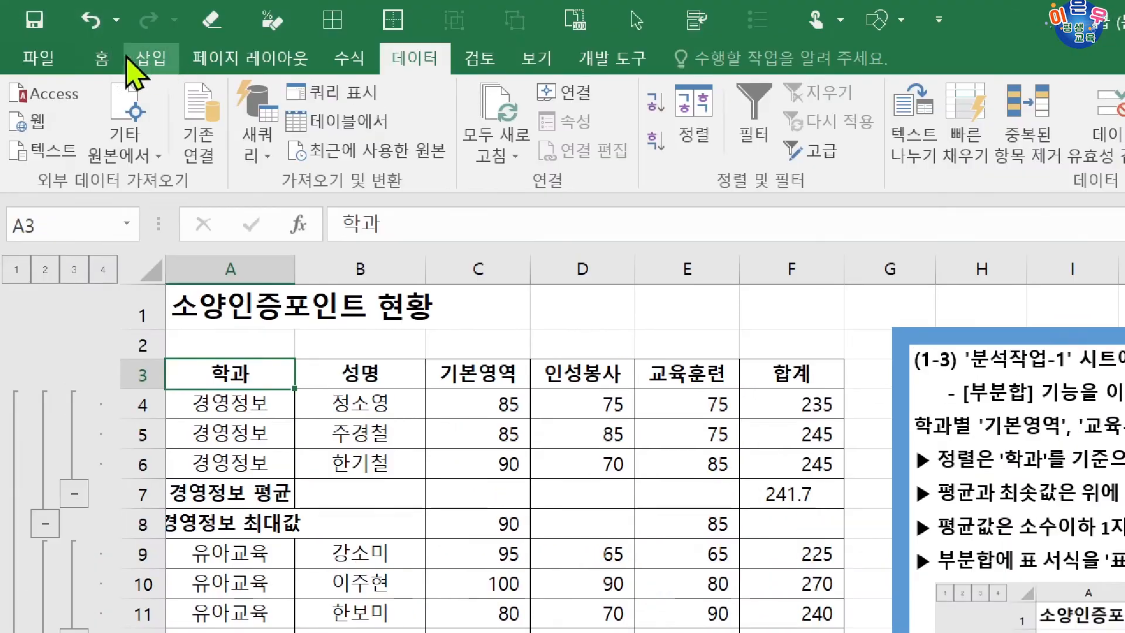
click(103, 56)
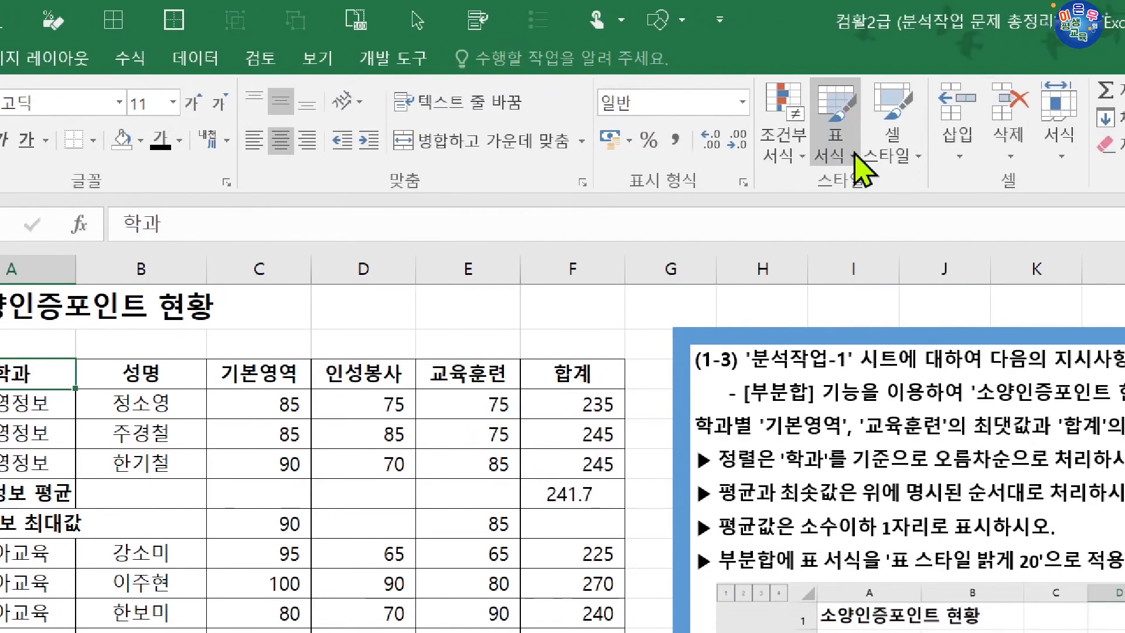
click(856, 168)
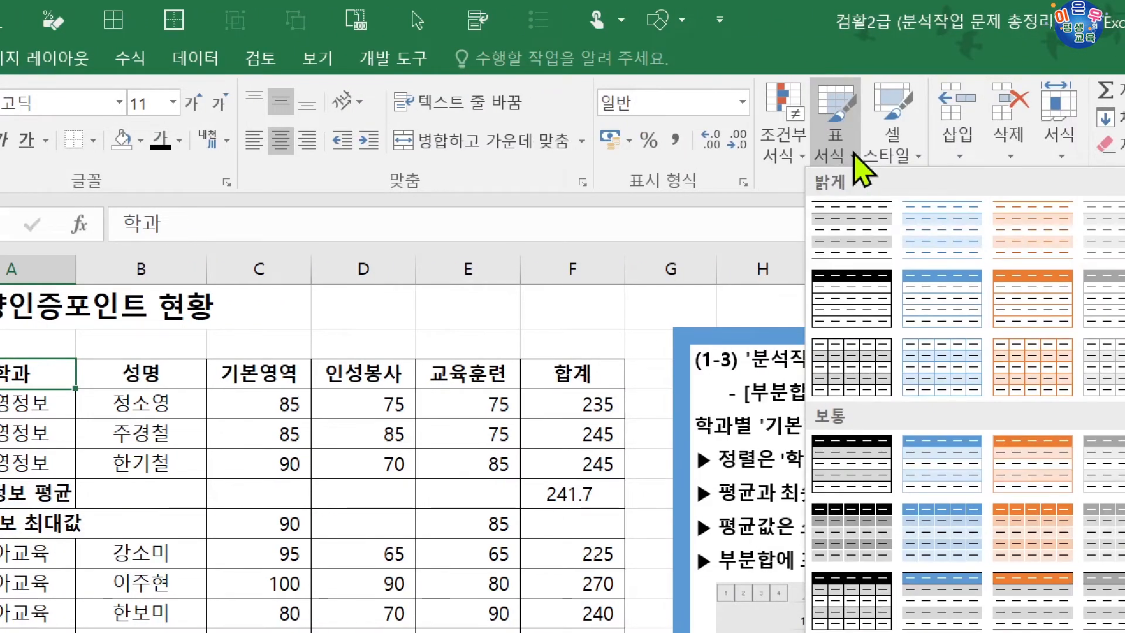
click(856, 167)
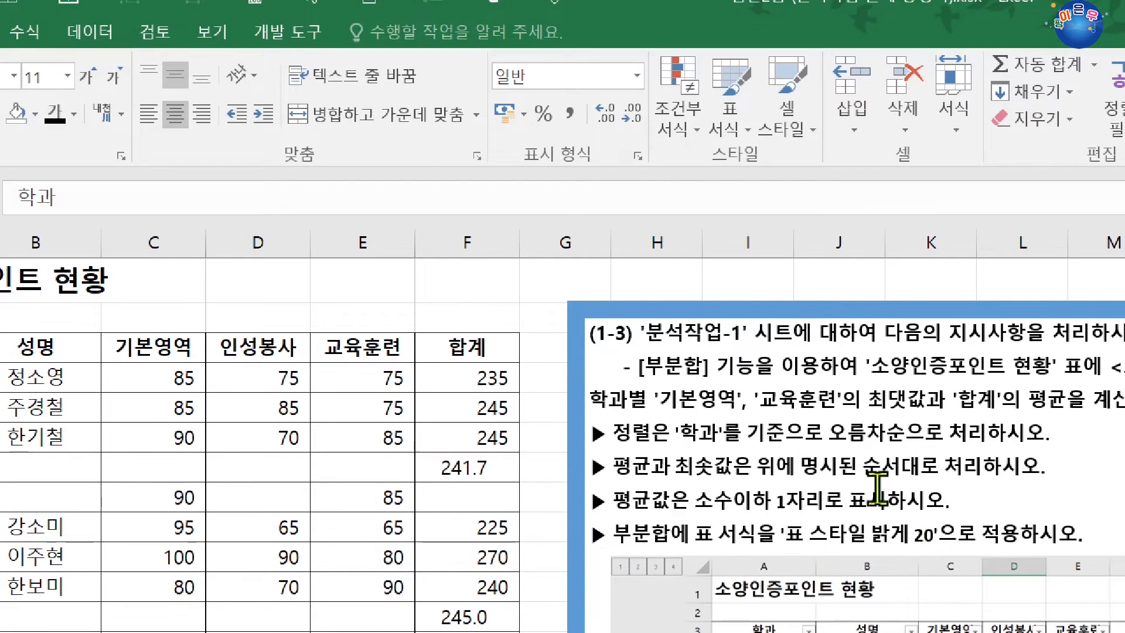
click(754, 130)
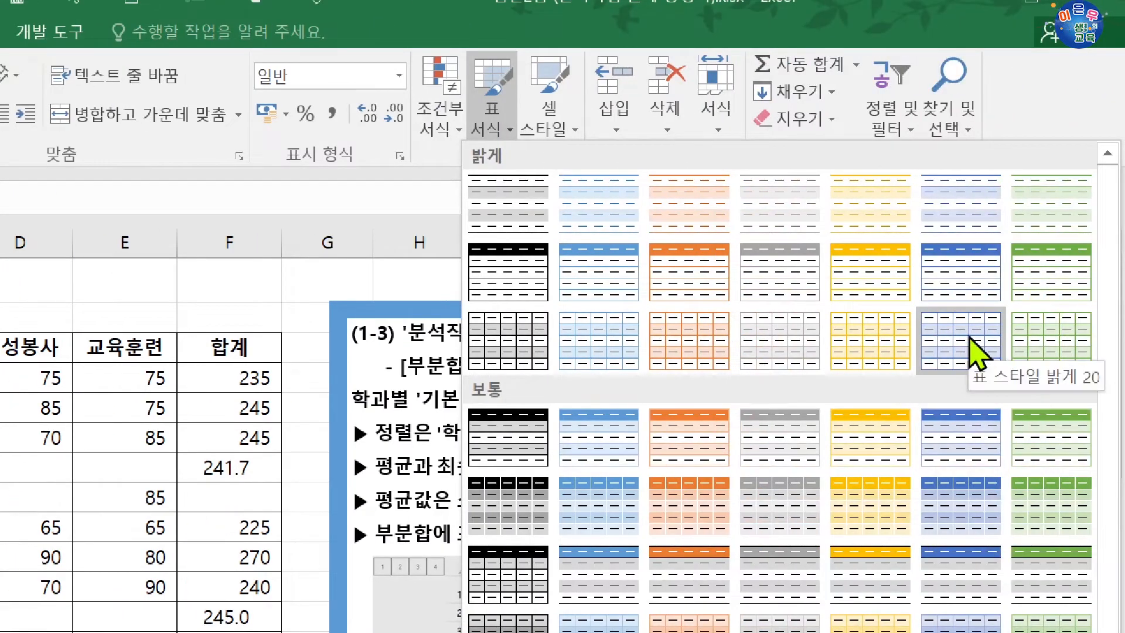
click(970, 343)
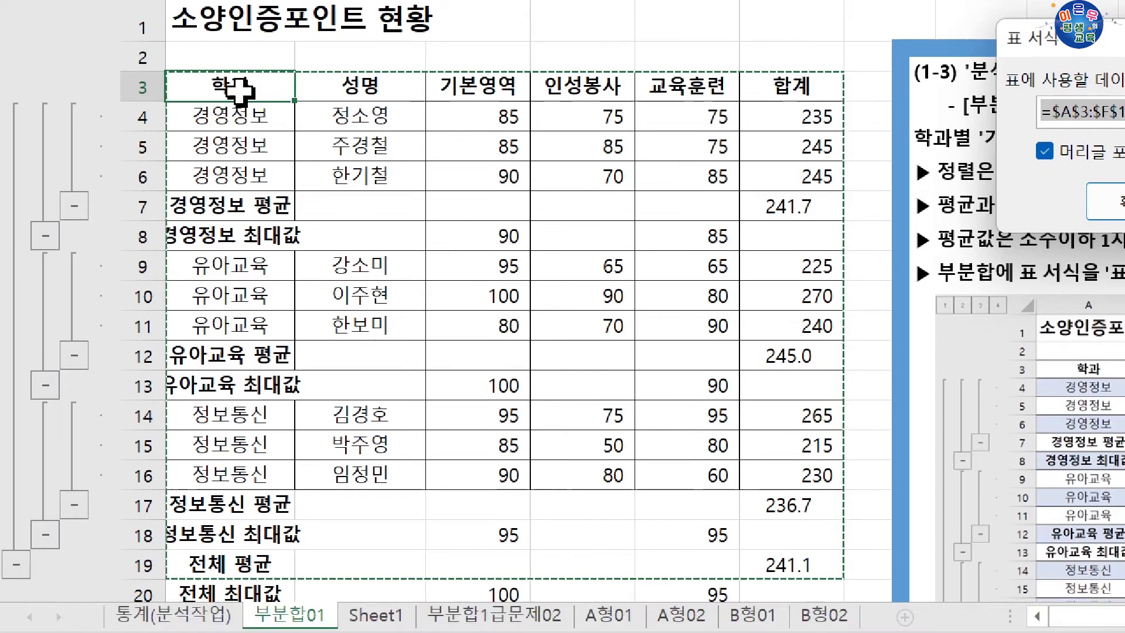
drag(269, 58, 812, 554)
scroll(784, 504, down, 3)
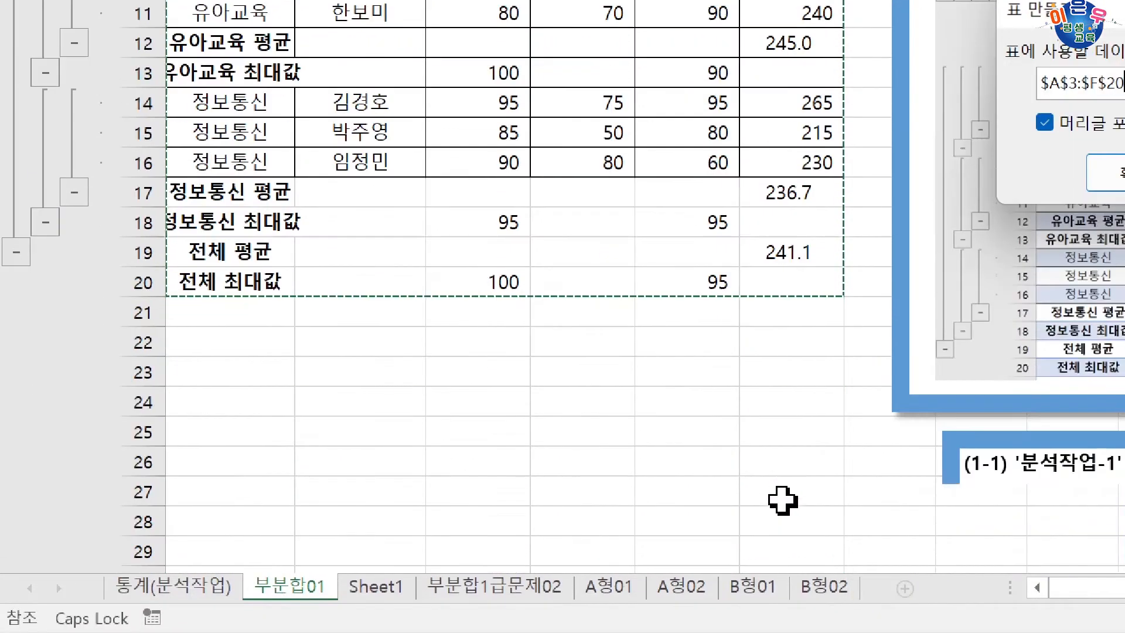
scroll(495, 272, up, 3)
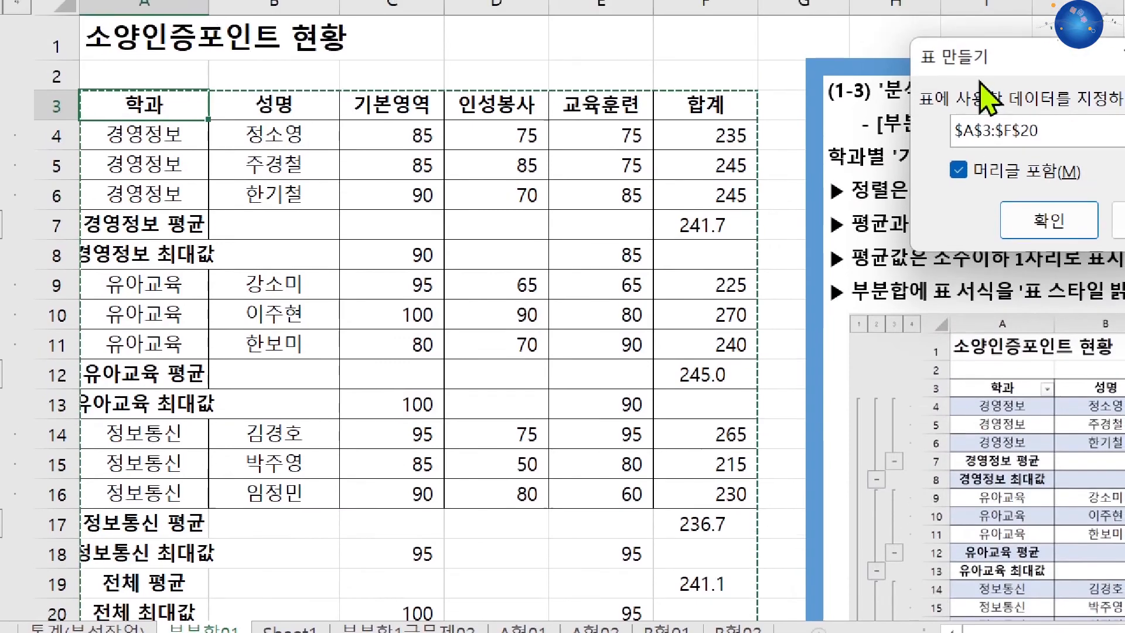
drag(984, 65, 218, 154)
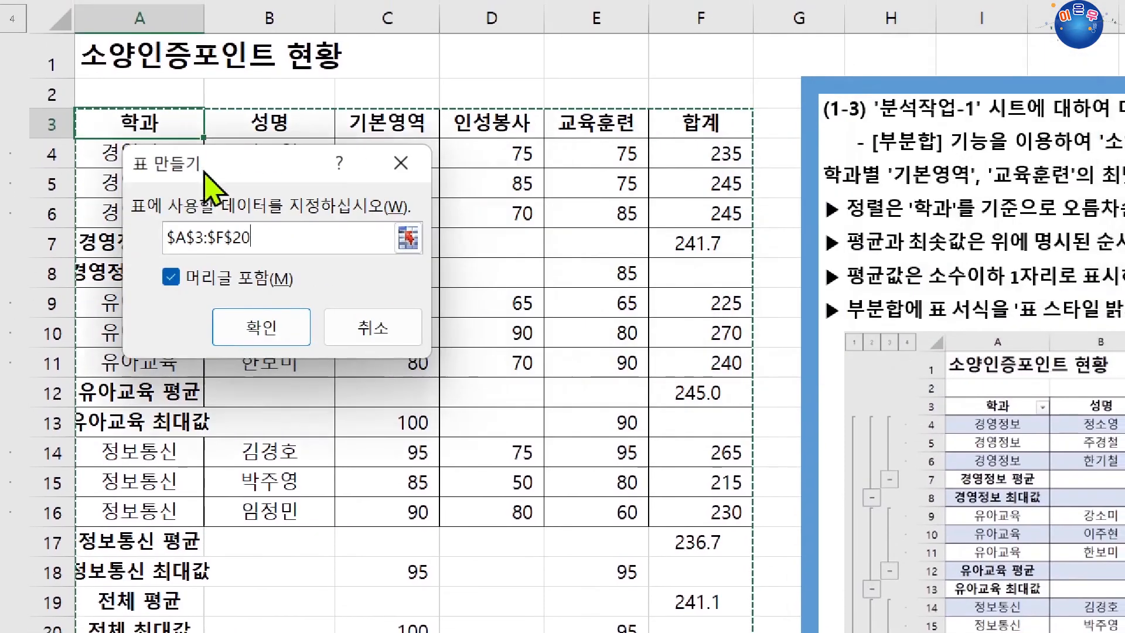
click(302, 247)
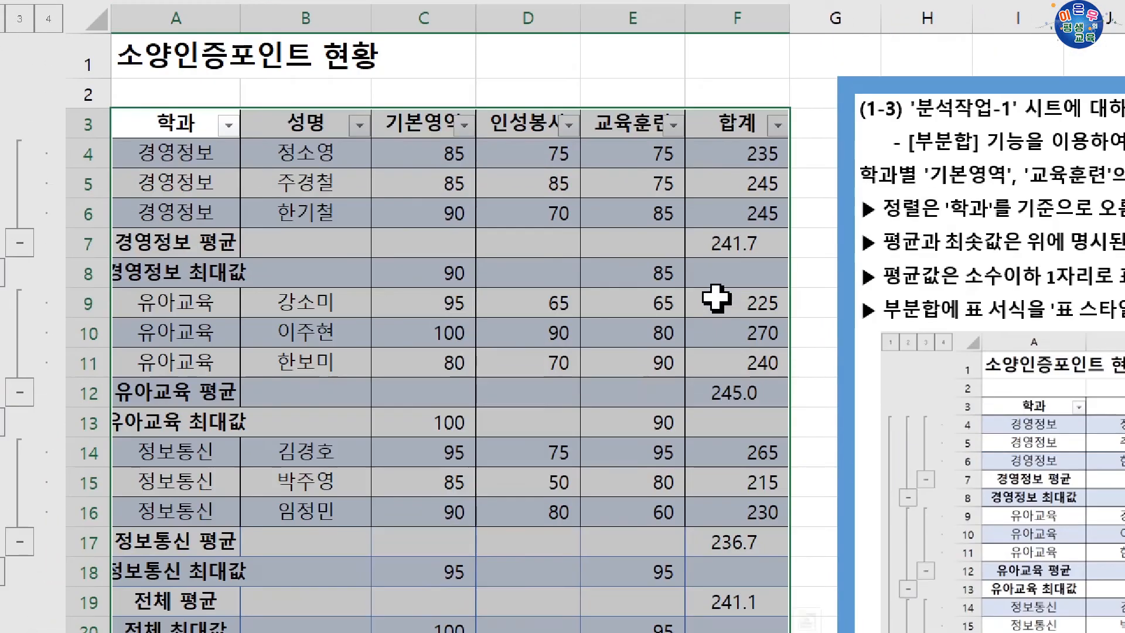
click(162, 121)
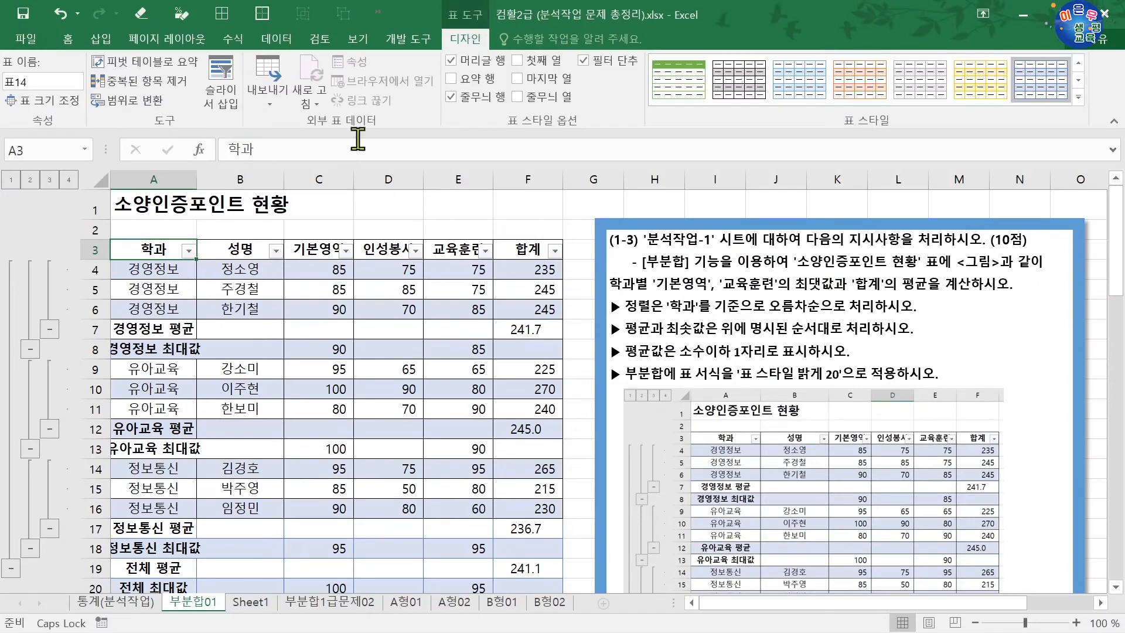
Step: Examine the data, home and table design commands offered for the styled table, including 부분합 and 범위로 변환
click(269, 41)
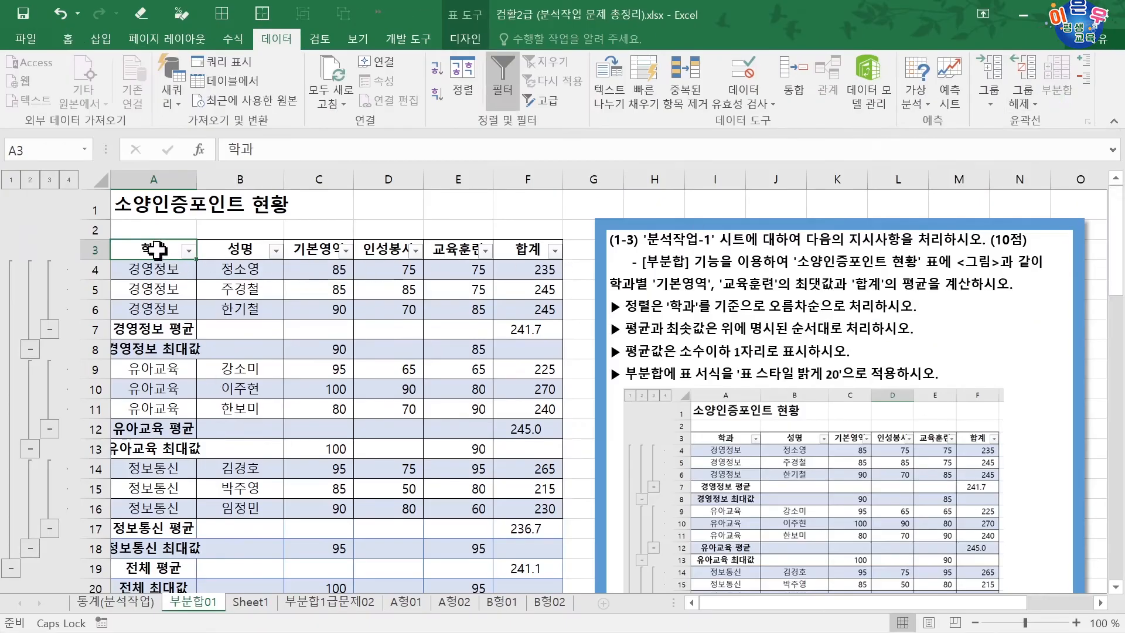
drag(157, 249, 477, 369)
drag(158, 251, 498, 501)
click(467, 468)
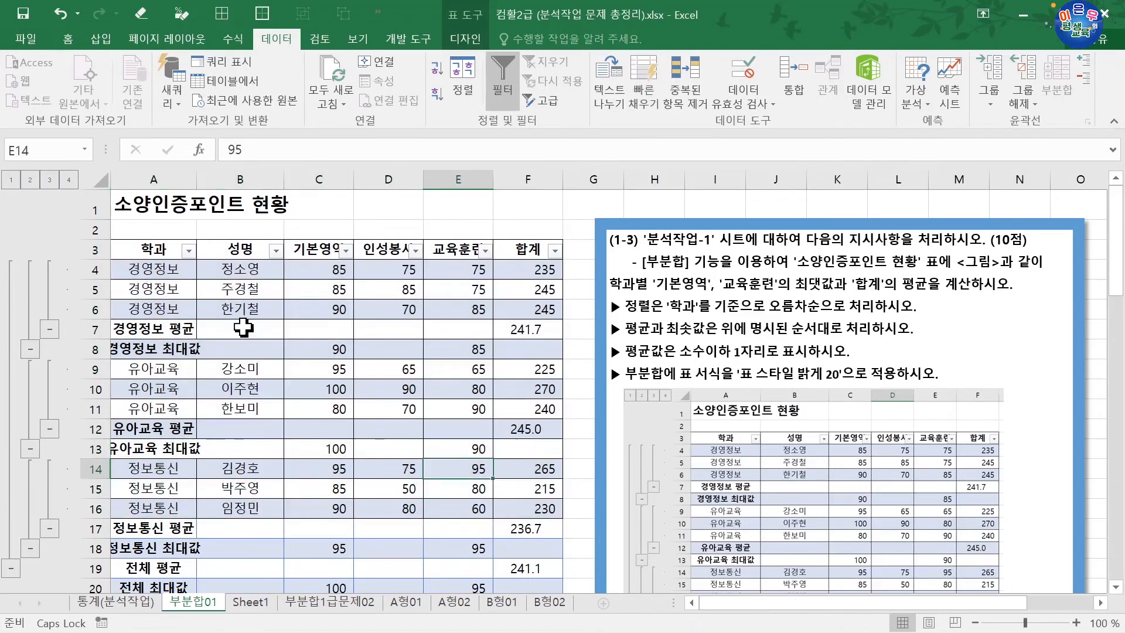
click(158, 251)
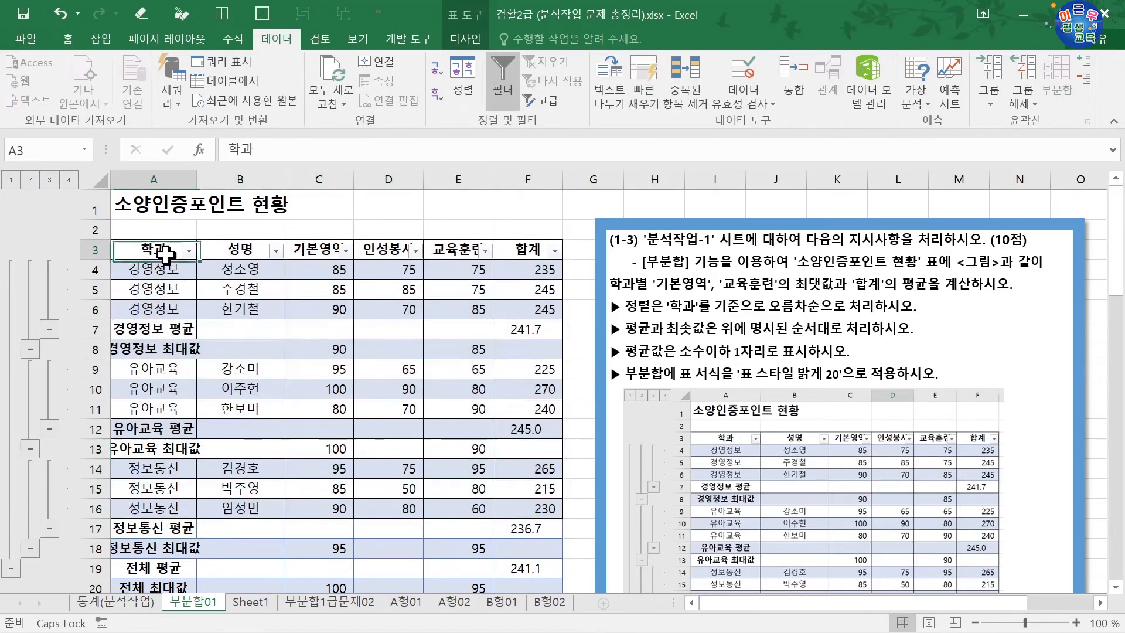
click(68, 39)
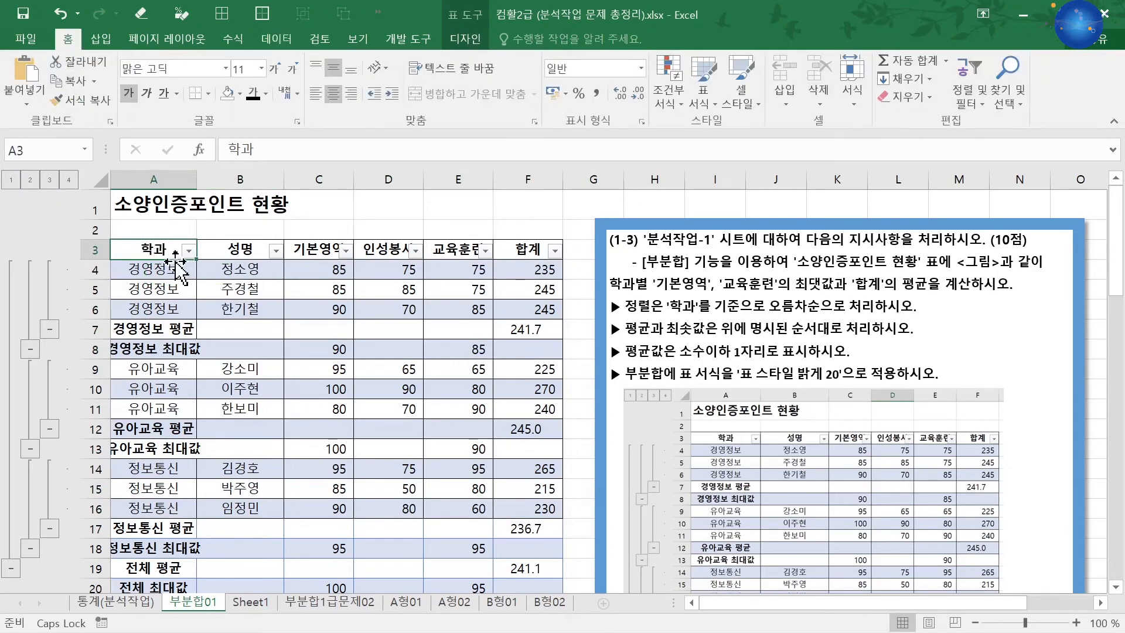
click(462, 41)
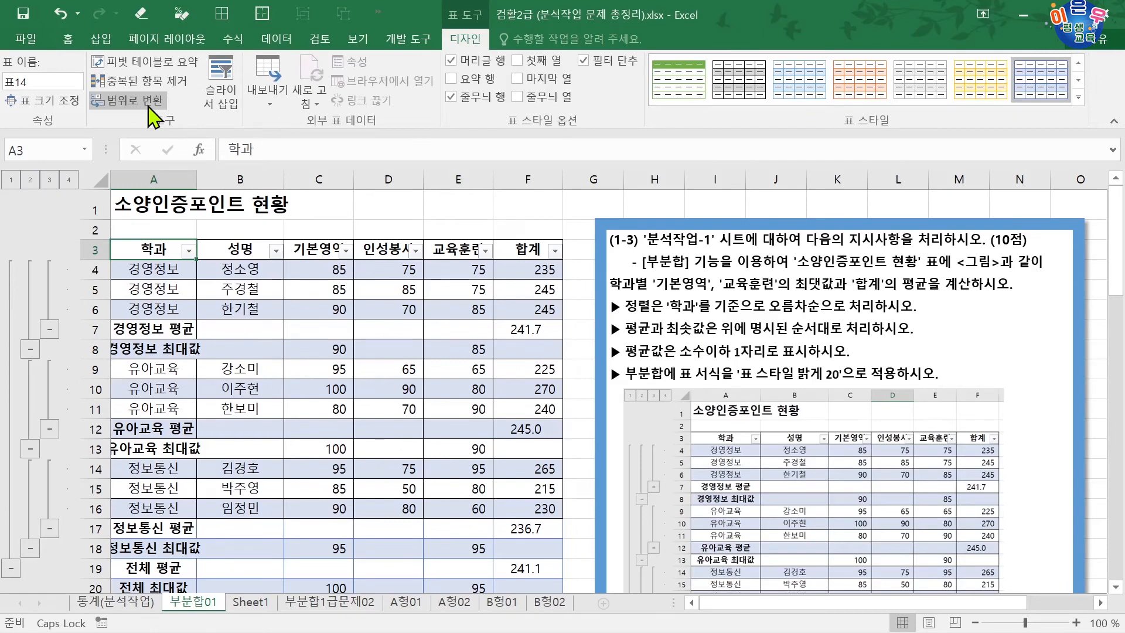
click(154, 243)
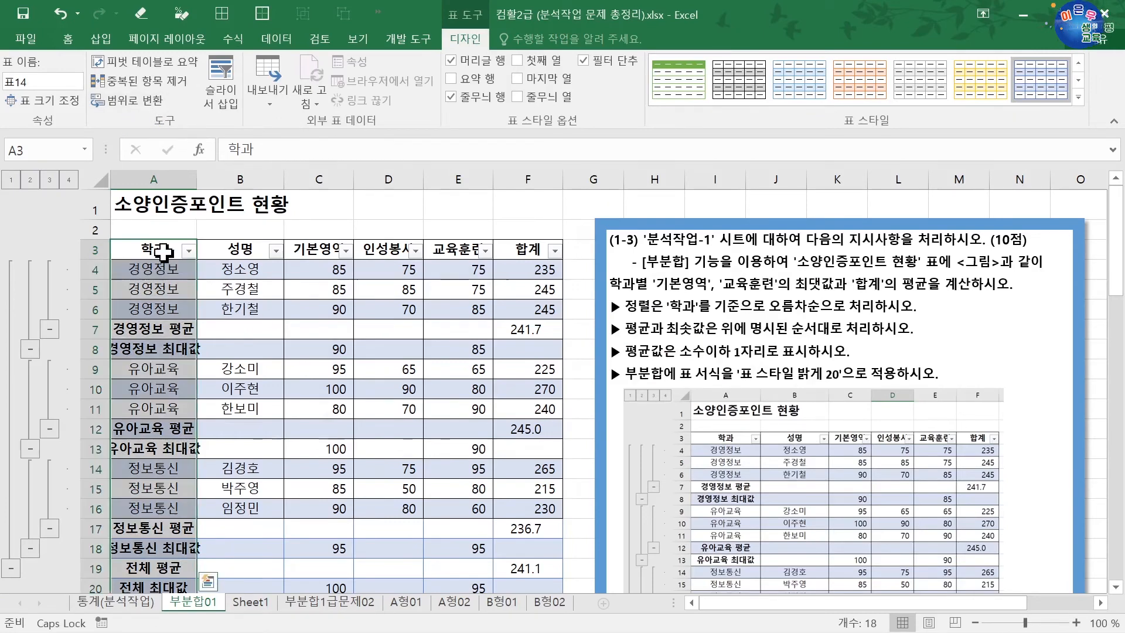
drag(155, 251, 486, 309)
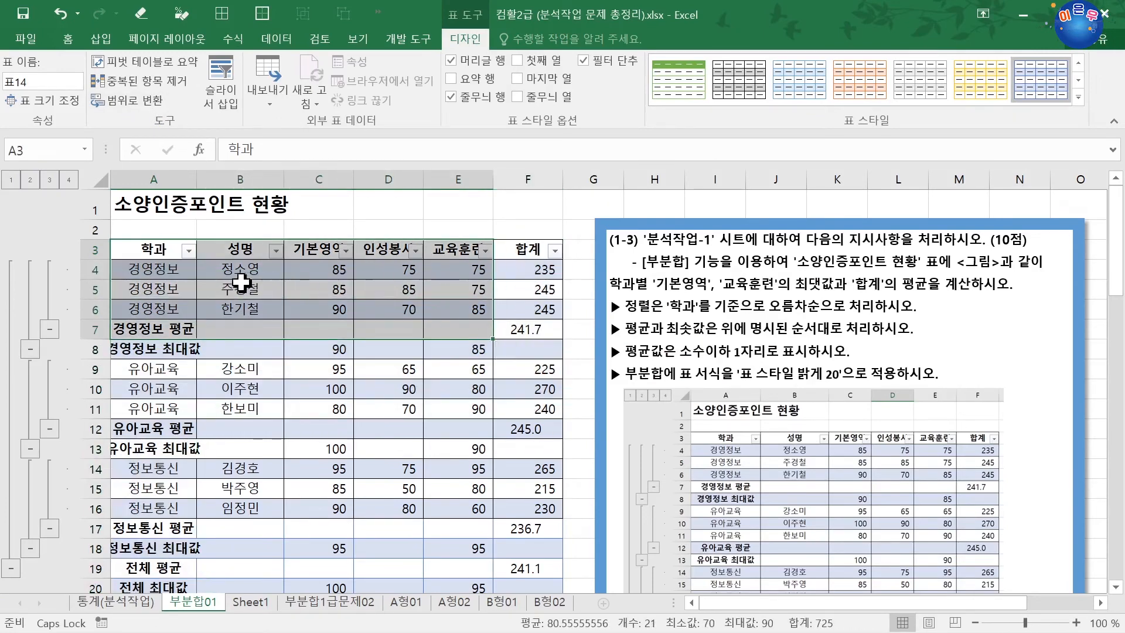
click(181, 274)
Step: Reset the table to the plain, unshaded 밝게 style and convert it back to a normal range
click(153, 244)
click(154, 251)
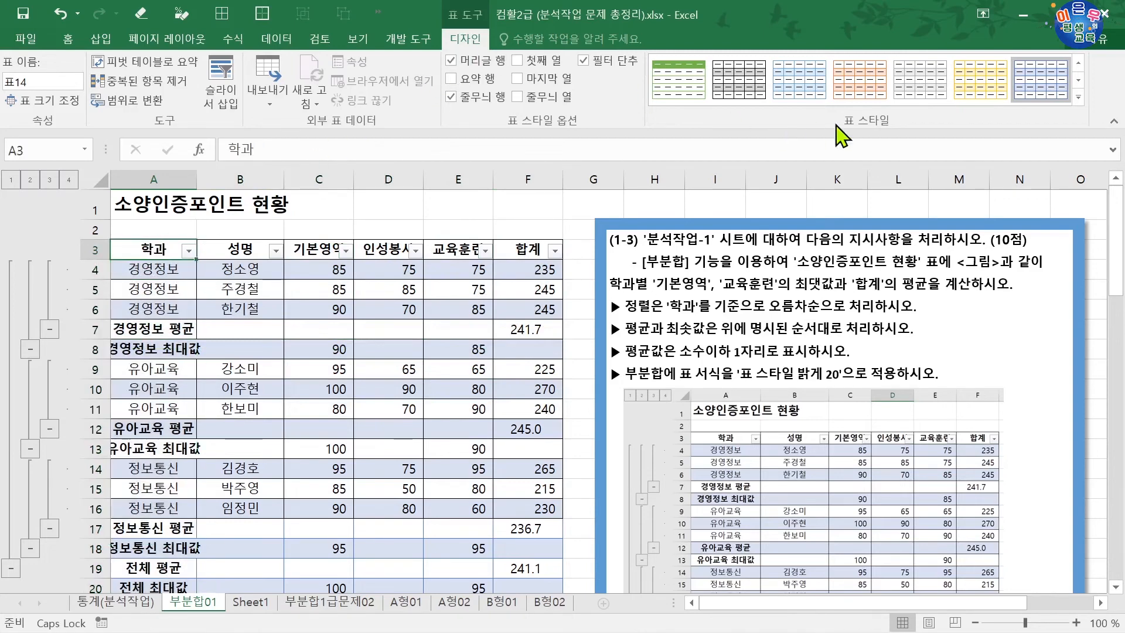
click(1079, 98)
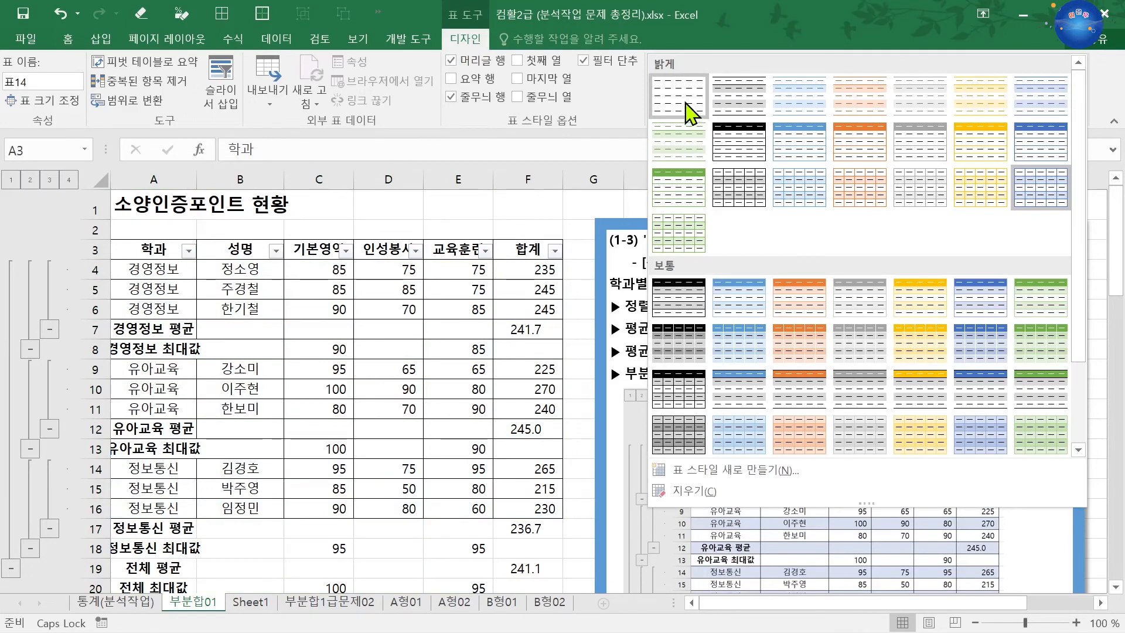
click(692, 113)
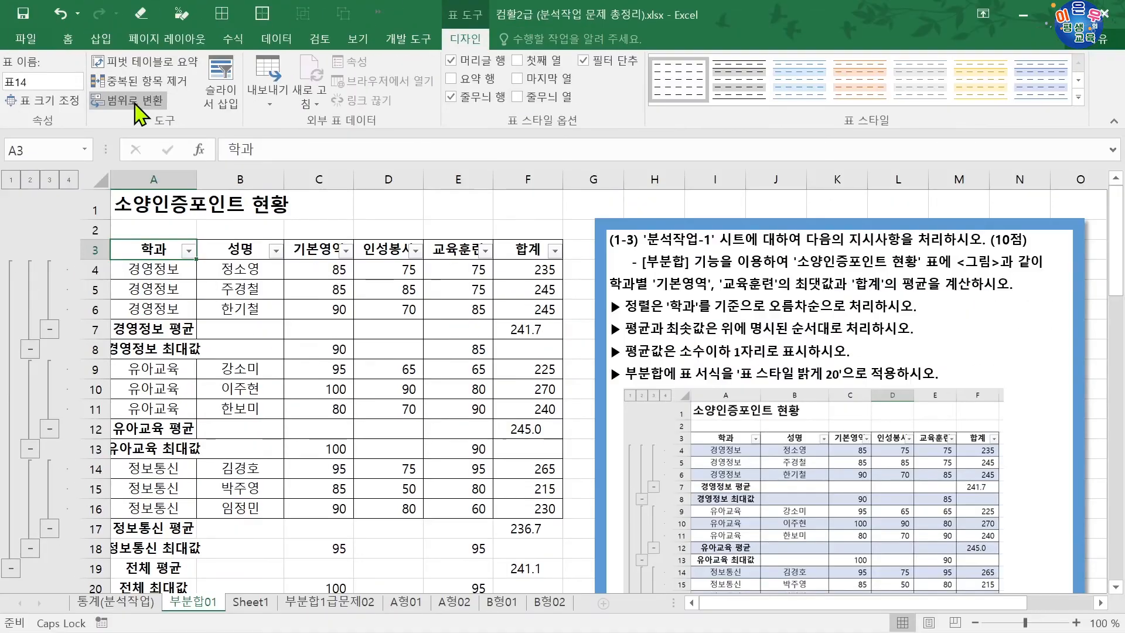
click(139, 102)
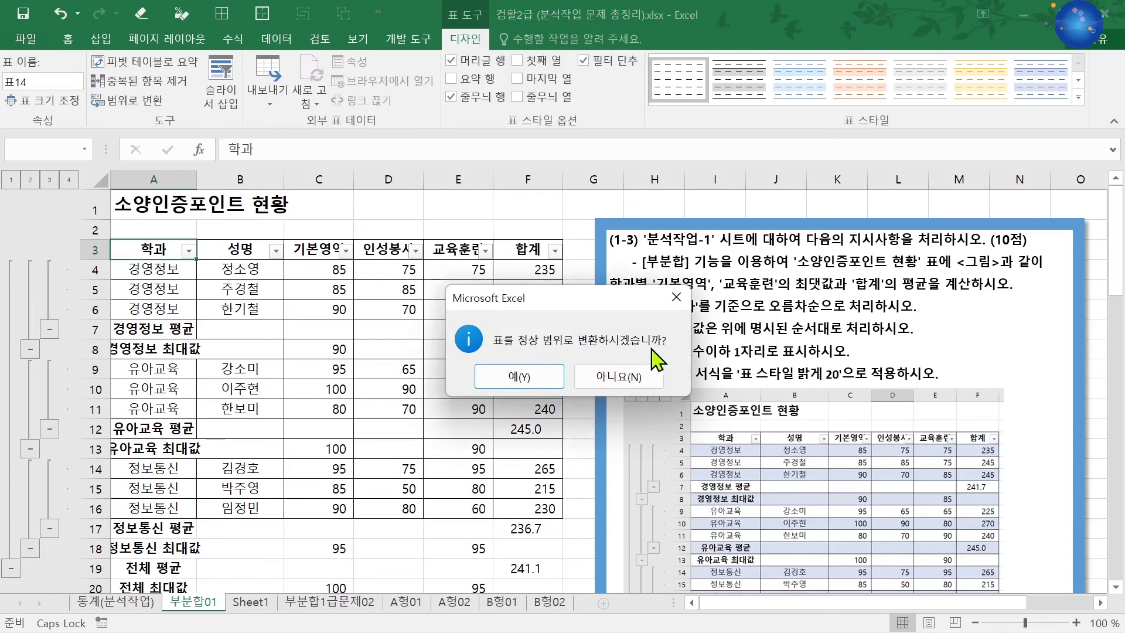
click(519, 375)
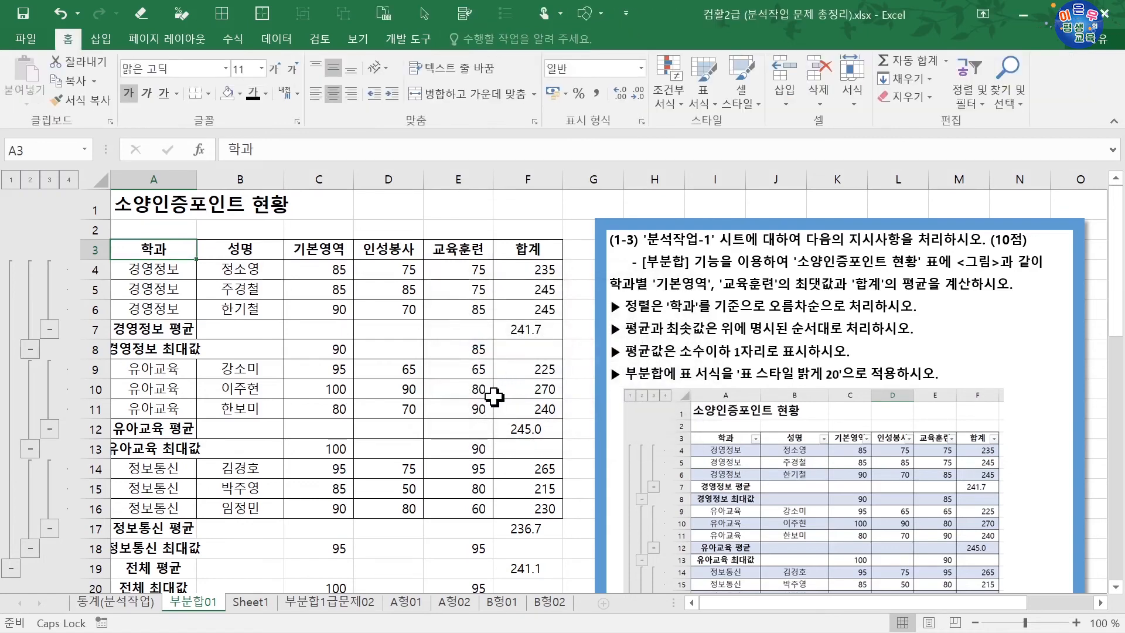
Step: Remove all the 최대값 and 평균 subtotals from the 소양인증포인트 현황 range
click(276, 39)
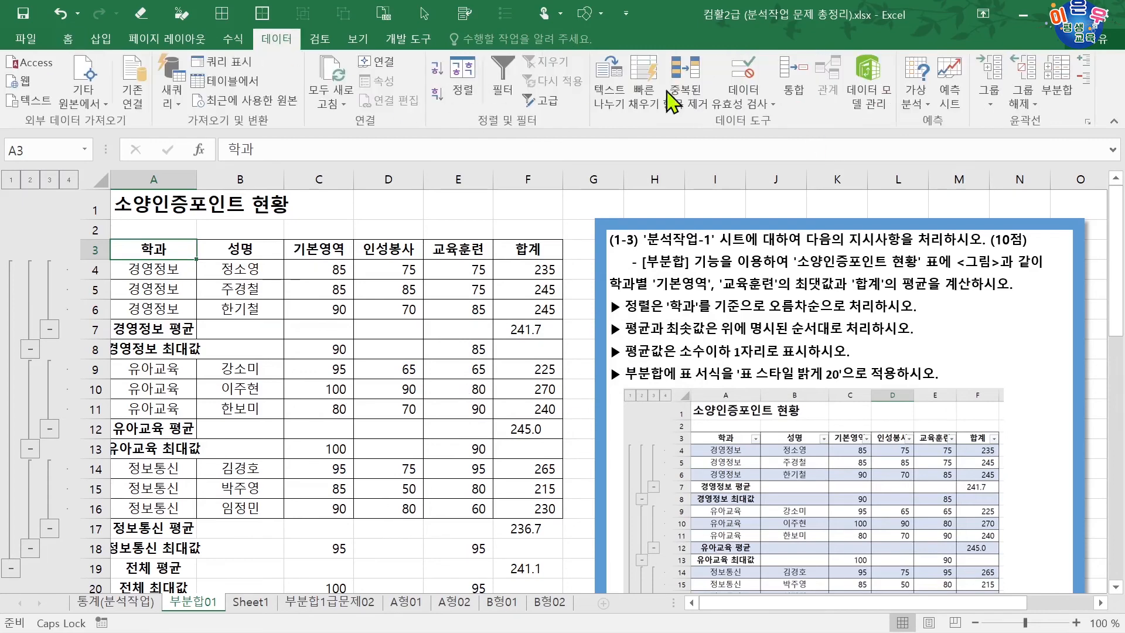
click(1049, 73)
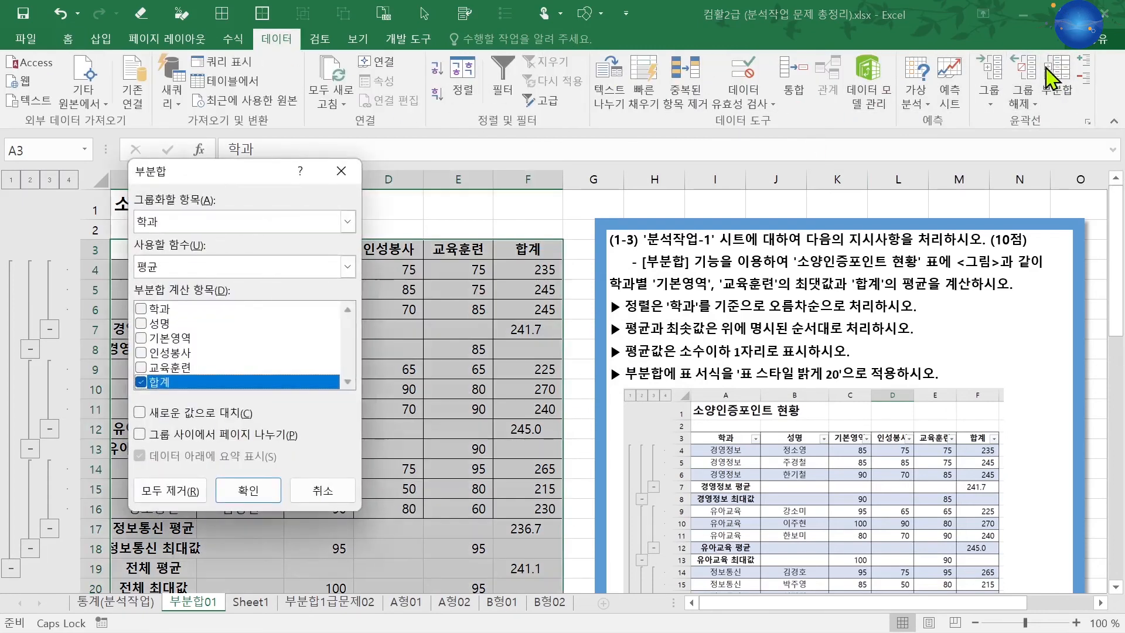
click(187, 489)
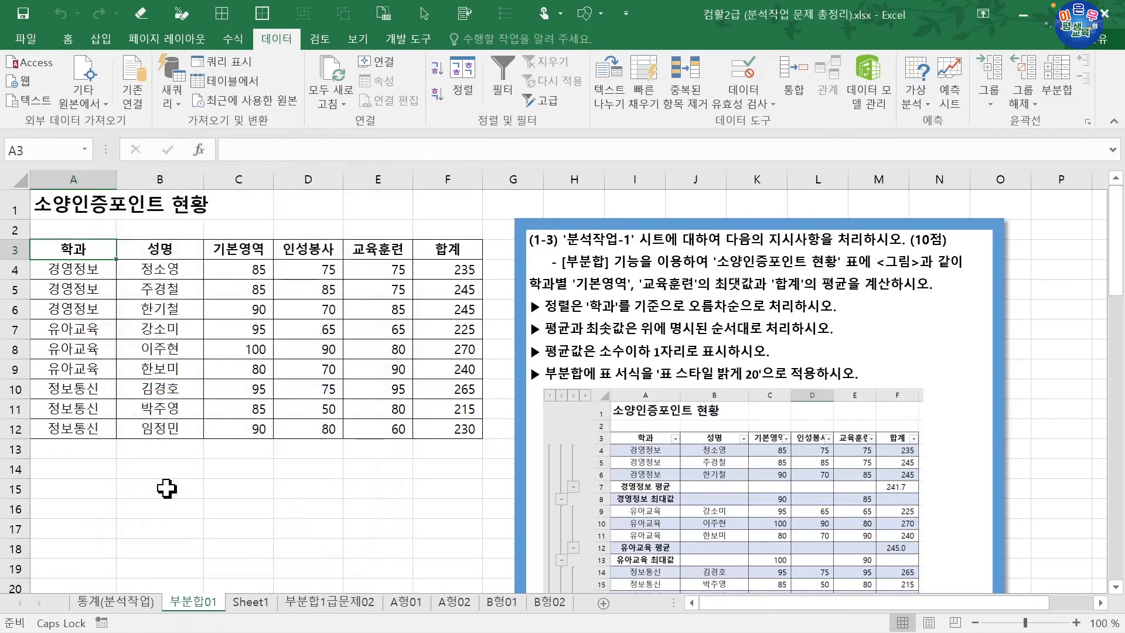